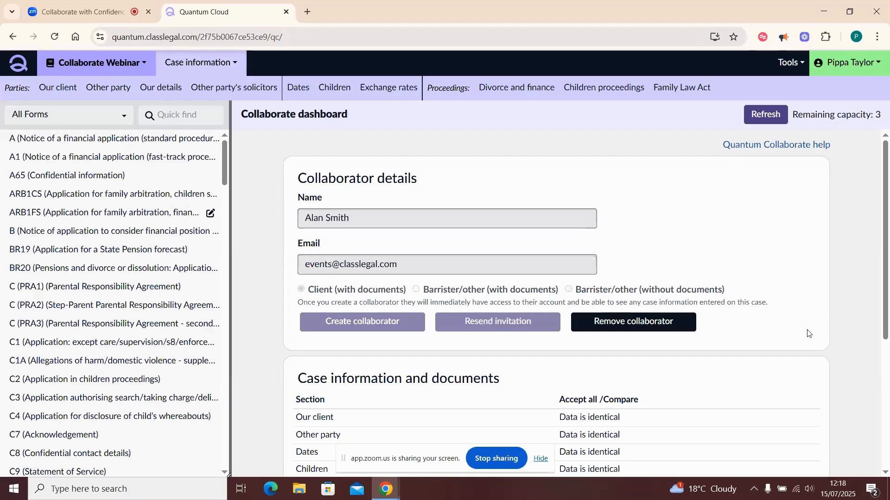
- Share Form E with the collaborator from the dashboard's shared forms selection and save it
scroll(809, 334, "down", 5)
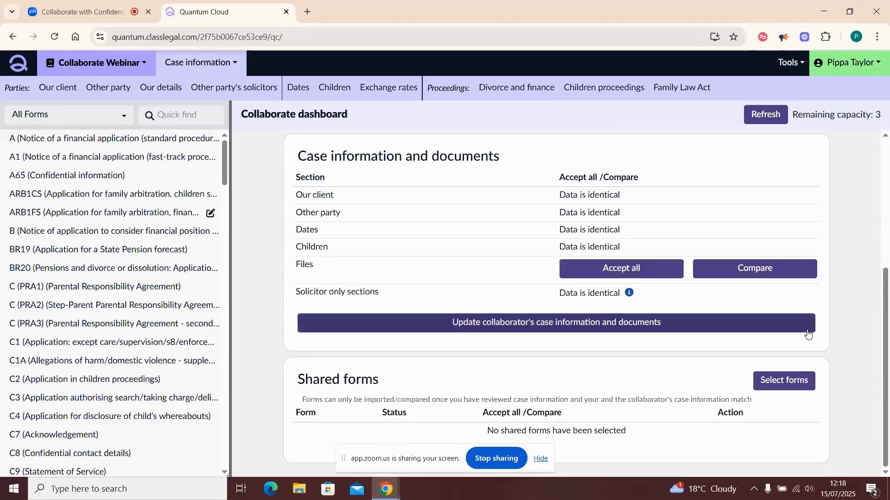
left_click(779, 383)
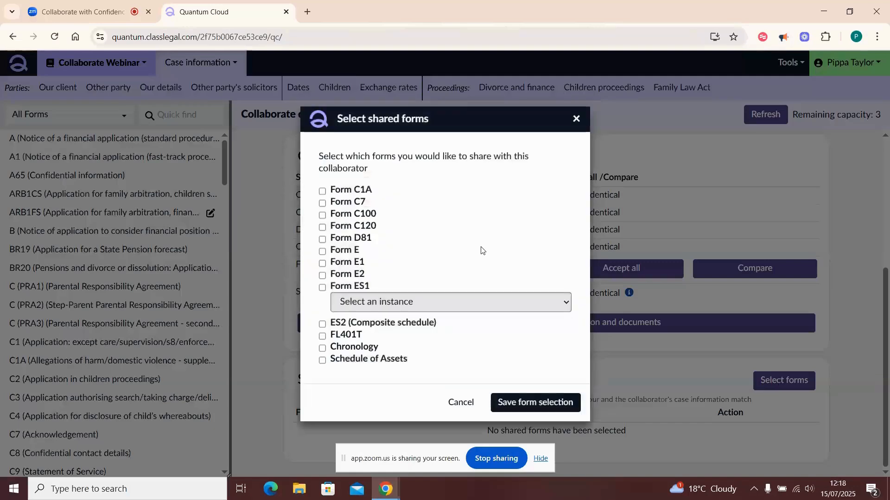
left_click(323, 253)
left_click(544, 401)
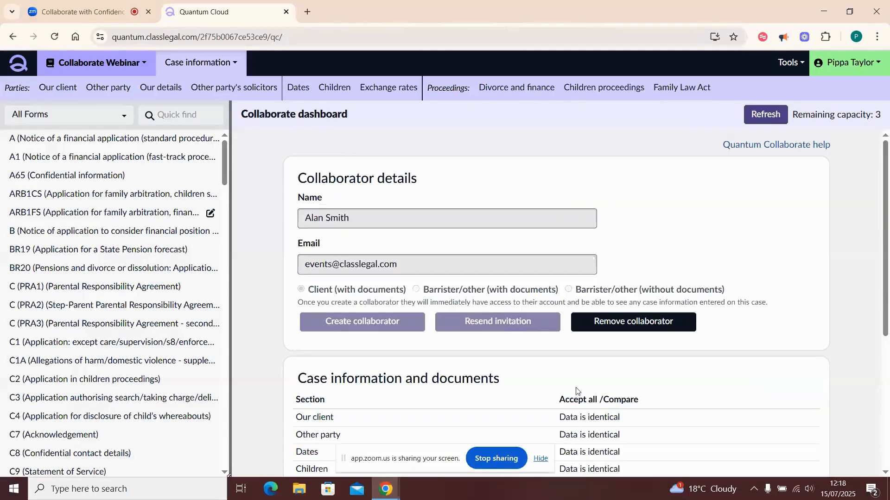
- Update the collaborator's case information and documents to match the solicitor's version
scroll(576, 389, "down", 5)
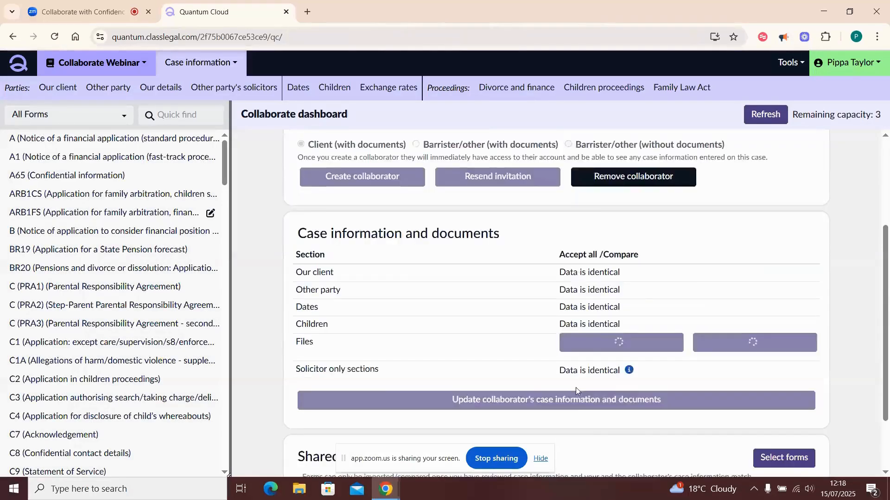
left_click(578, 314)
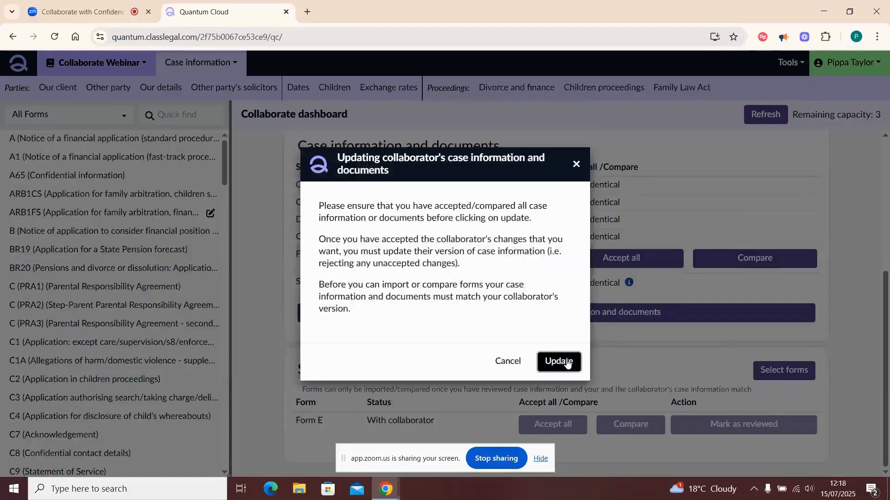
left_click(558, 362)
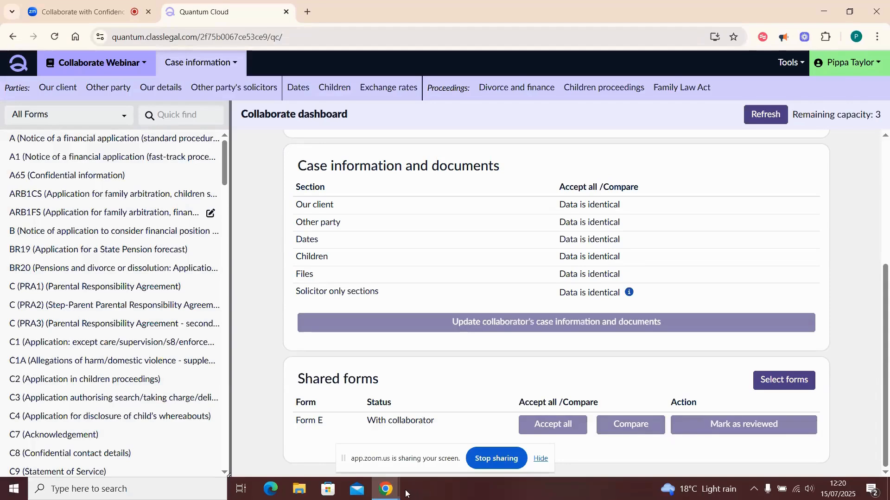
- Switch to the client's incognito Quantum Cloud window and reload it to fetch the shared form
left_click(386, 490)
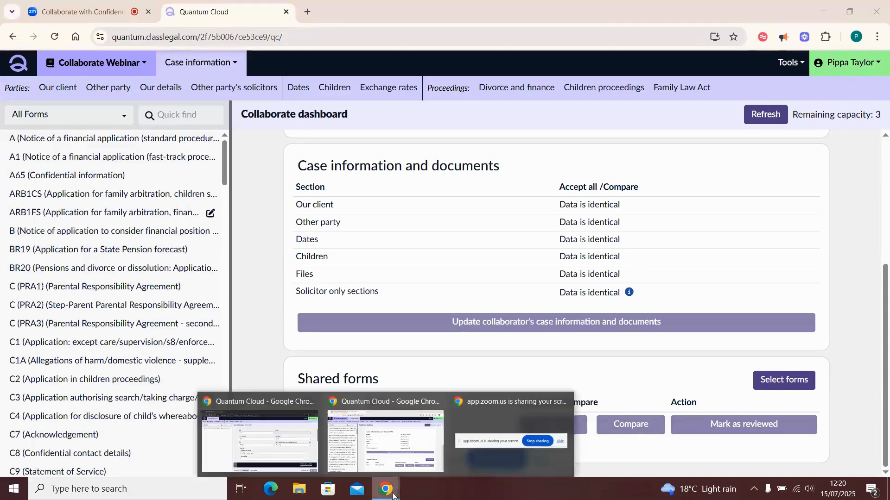
left_click(299, 448)
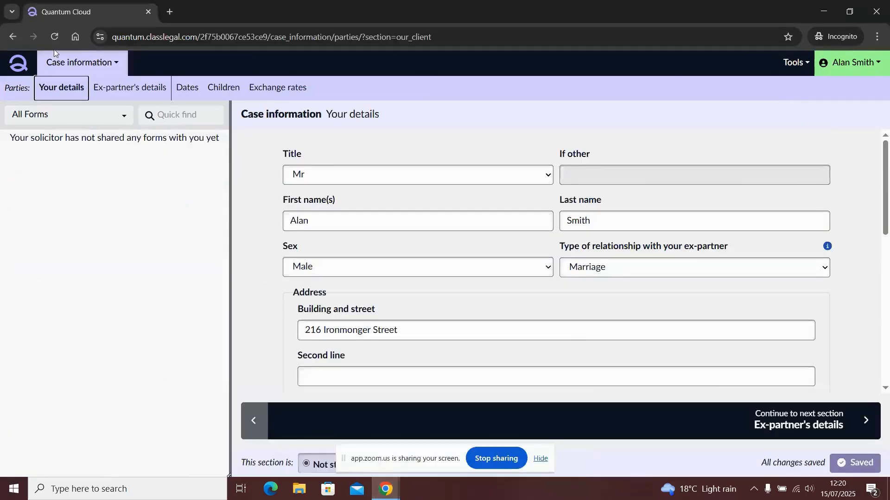
left_click(54, 37)
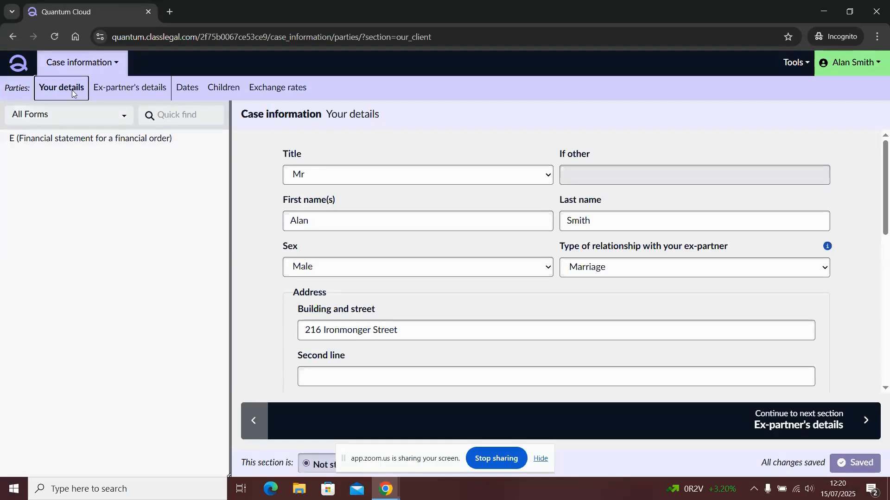
- Add the middle name to the client's first names and remove the middle name from the ex-partner's first names in the case information
left_click(343, 228)
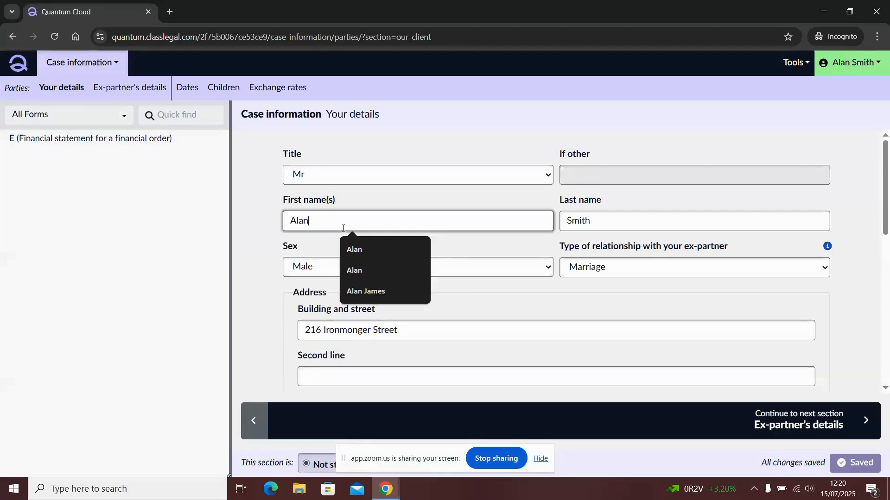
type("James")
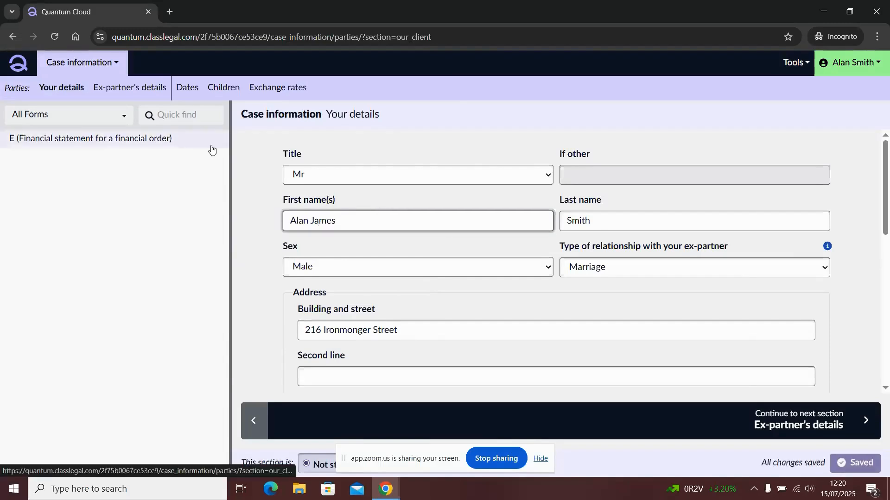
left_click(145, 88)
left_click(349, 222)
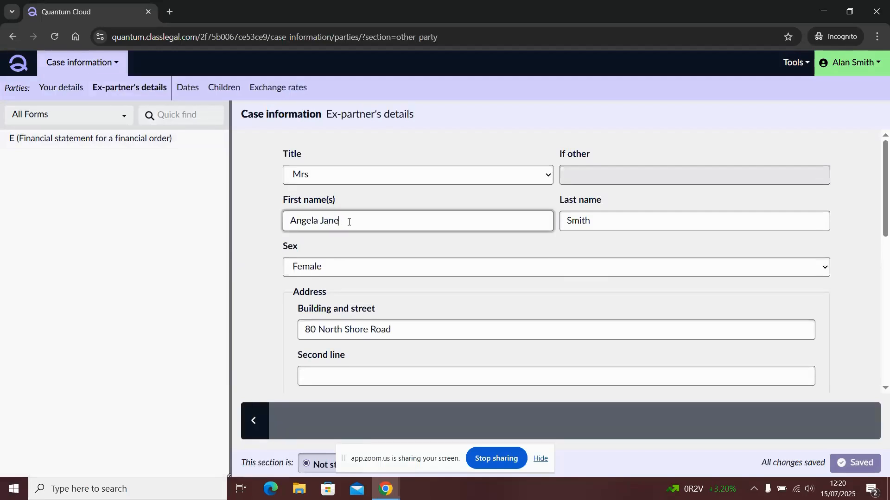
key("BackSpace")
key("BackSpace")
key("BackSpace")
key("BackSpace")
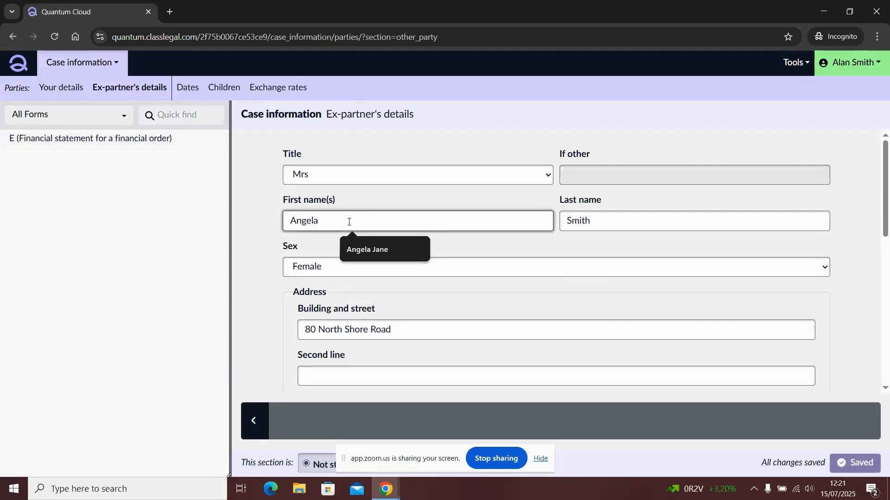
left_click(366, 192)
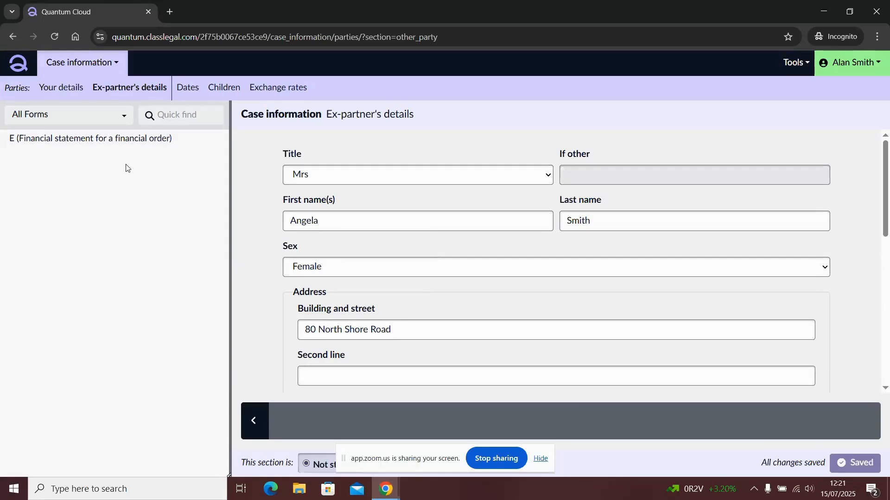
- Delete the Insurance item under Housing - Main Home in Form E's section 3.1.1 Income needs
left_click(79, 140)
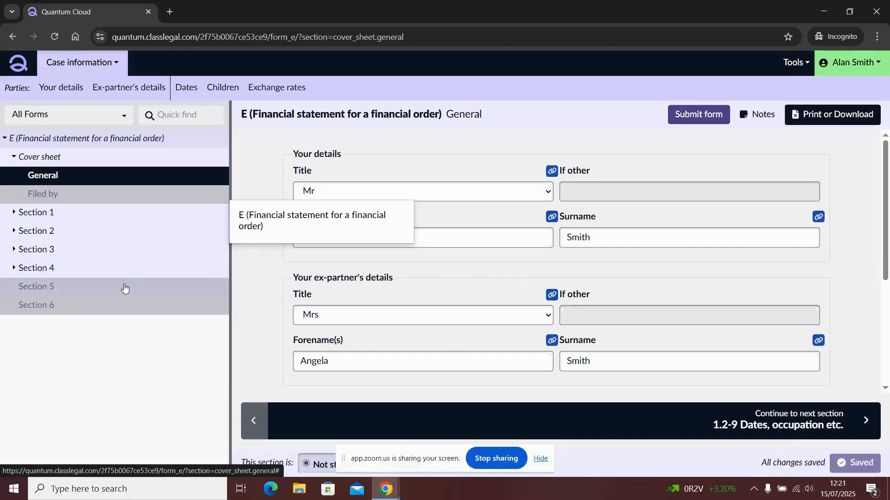
left_click(87, 254)
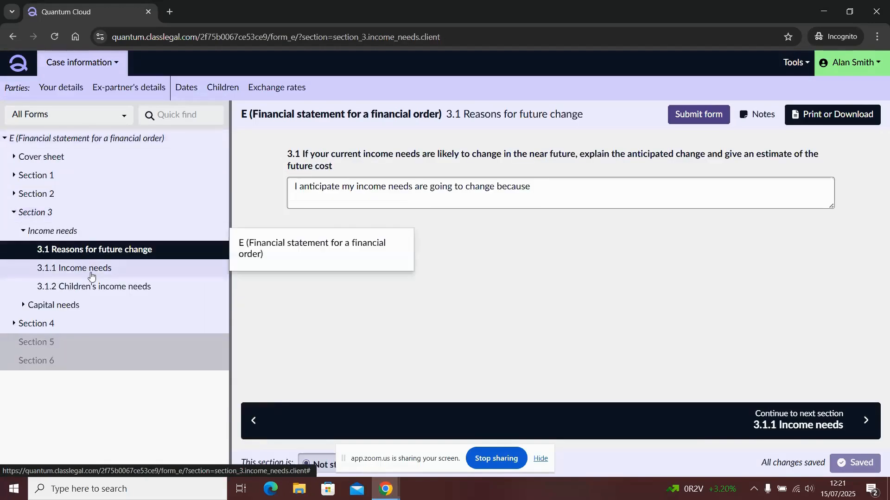
left_click(92, 274)
scroll(359, 332, "down", 1)
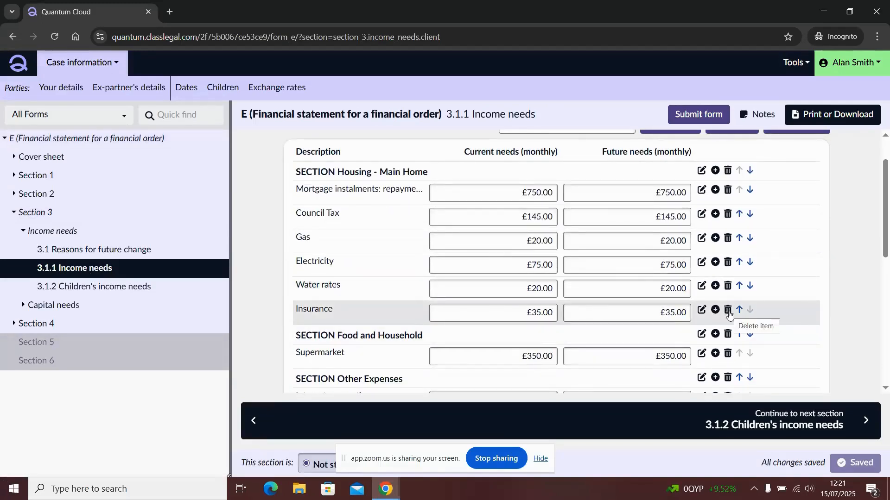
left_click(728, 311)
left_click(560, 312)
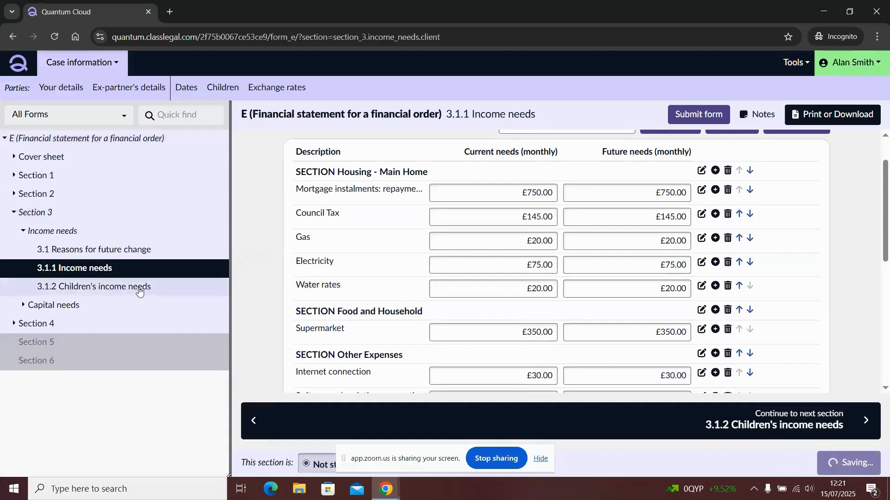
- Enter "N/A" as the details for section 4.3 Contribution to assets
left_click(58, 323)
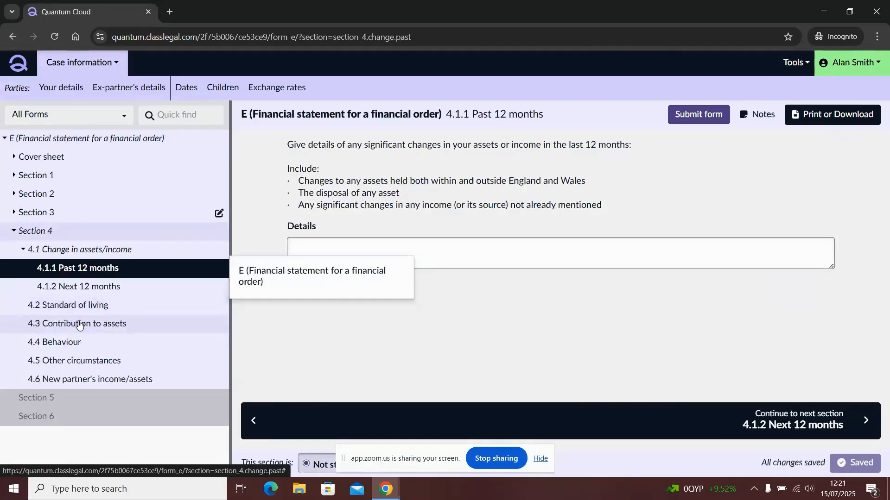
left_click(79, 316)
left_click(323, 318)
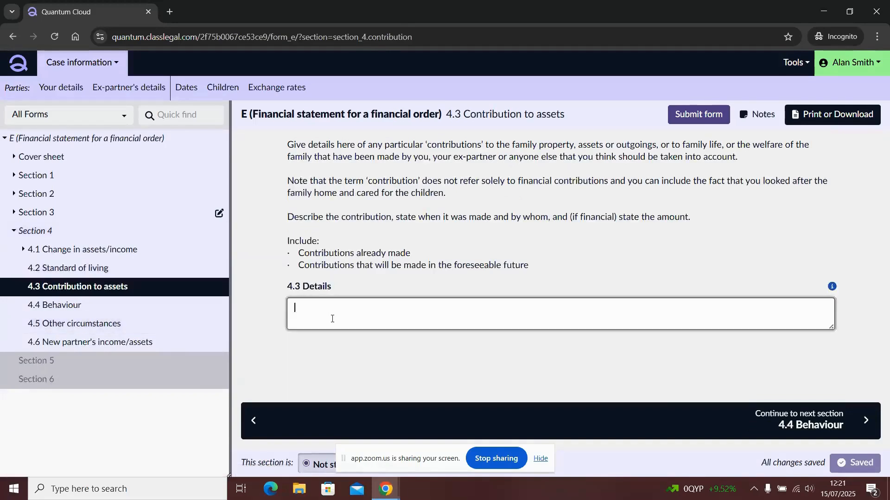
type("N/A")
left_click(322, 359)
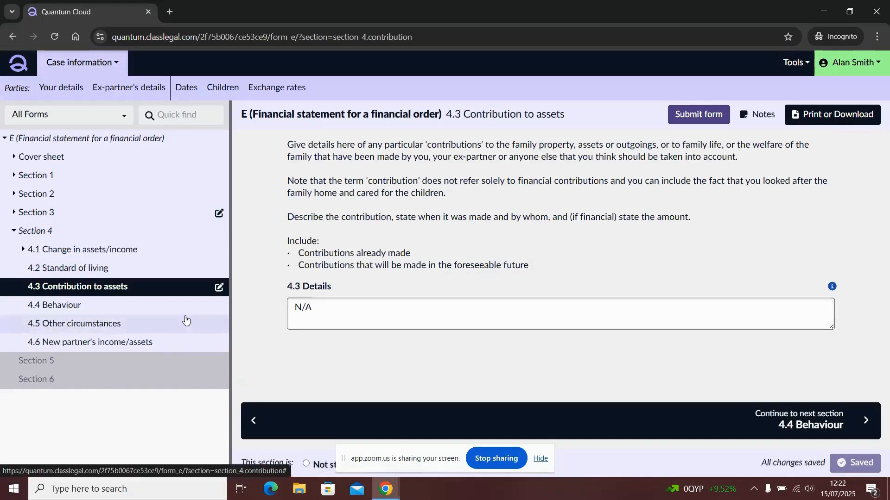
- Attach the Property Valuation file from Downloads as the valuation document of the matrimonial home in section 2.1-2 Properties
left_click(86, 198)
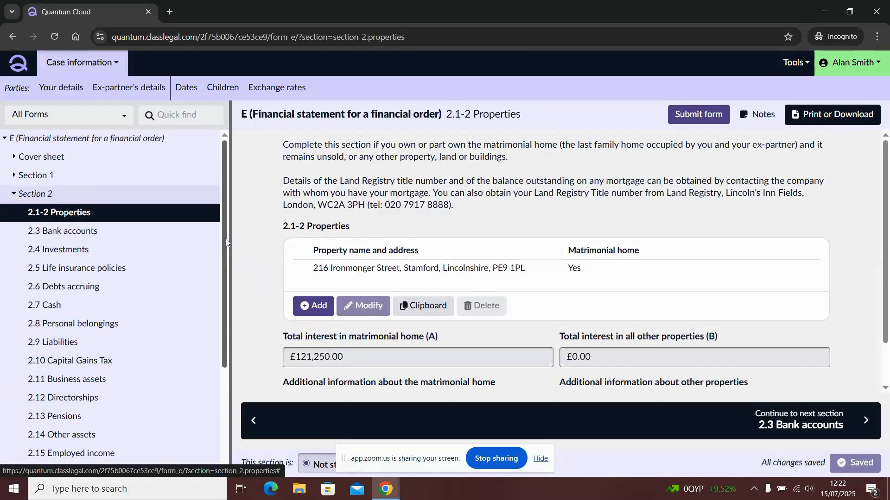
left_click(405, 269)
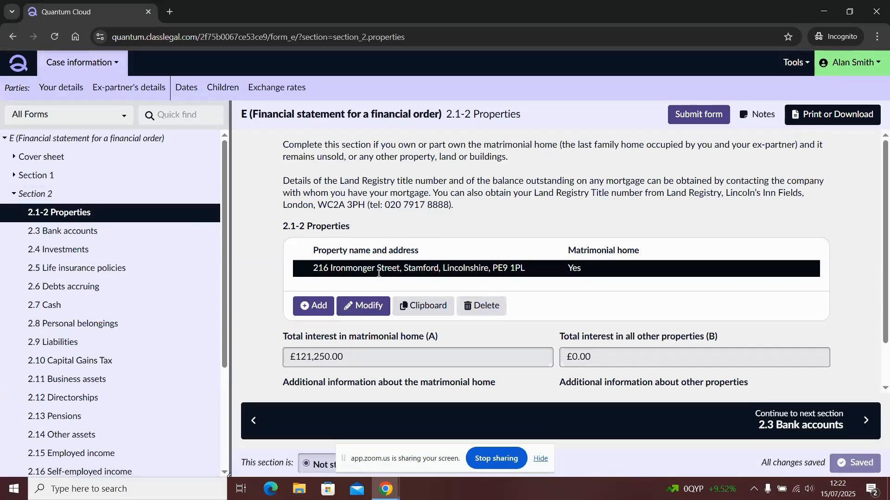
left_click(363, 307)
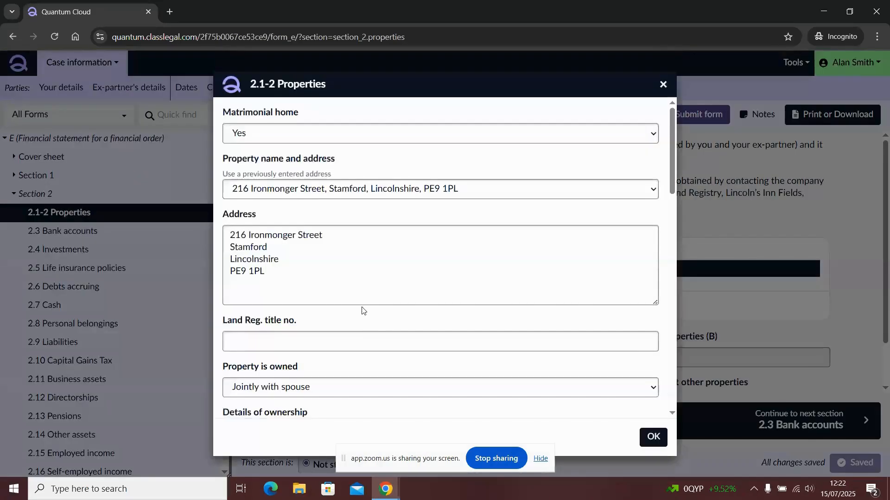
scroll(372, 325, "down", 6)
scroll(373, 325, "down", 3)
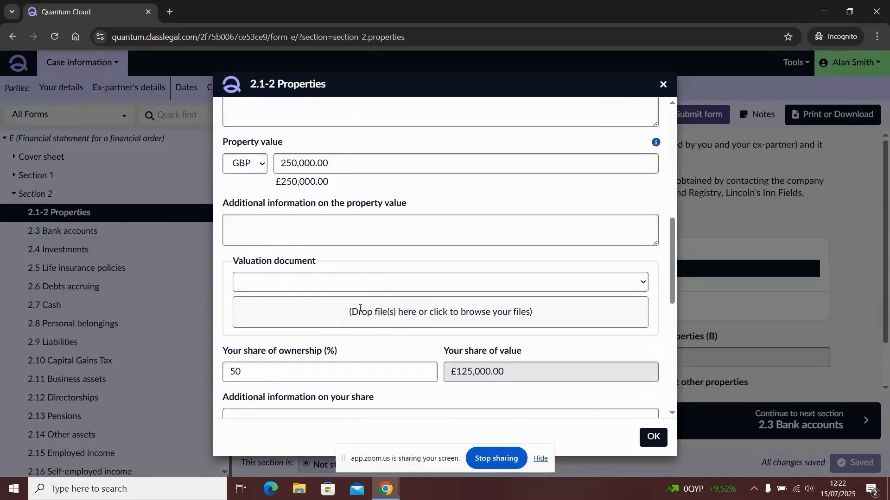
left_click(434, 316)
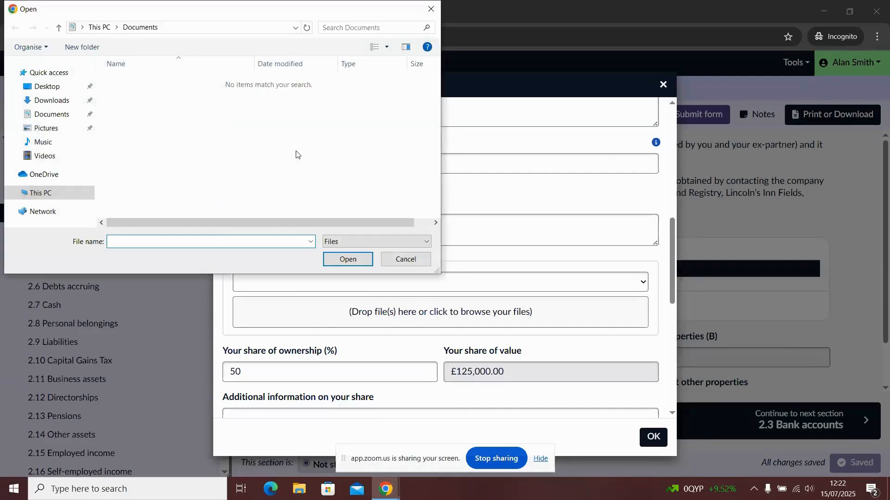
left_click(52, 101)
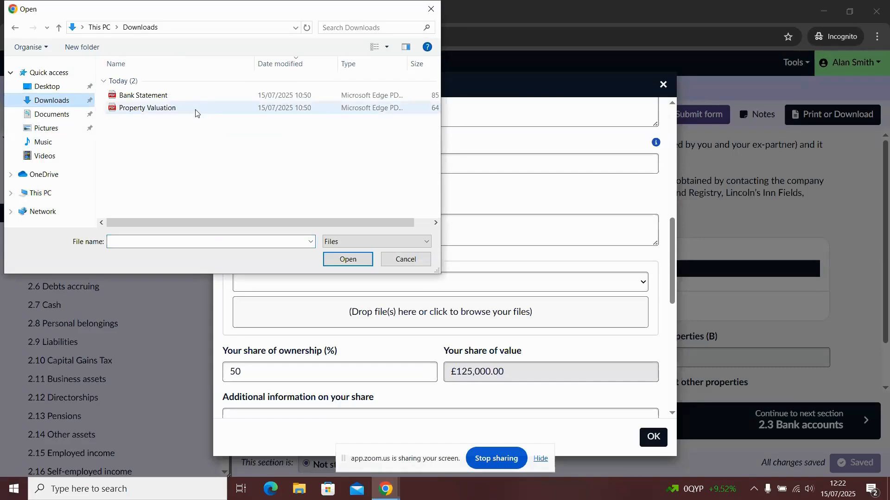
left_click(165, 108)
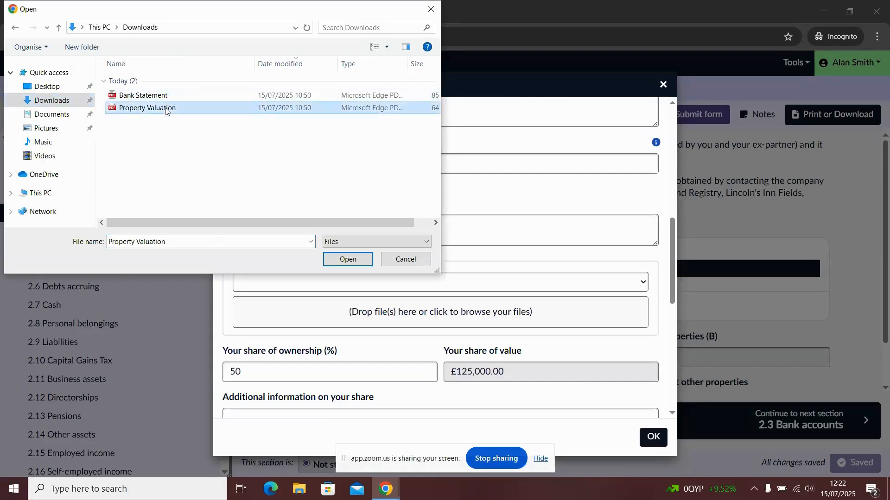
left_click(351, 262)
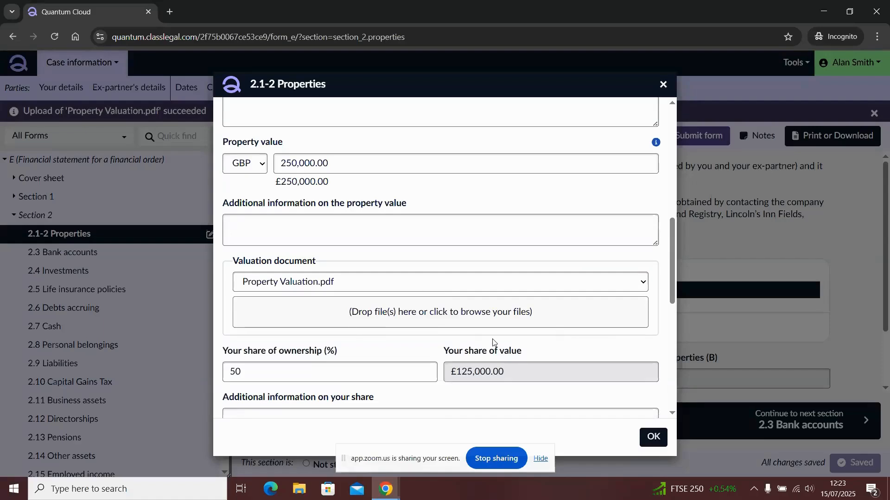
left_click(653, 438)
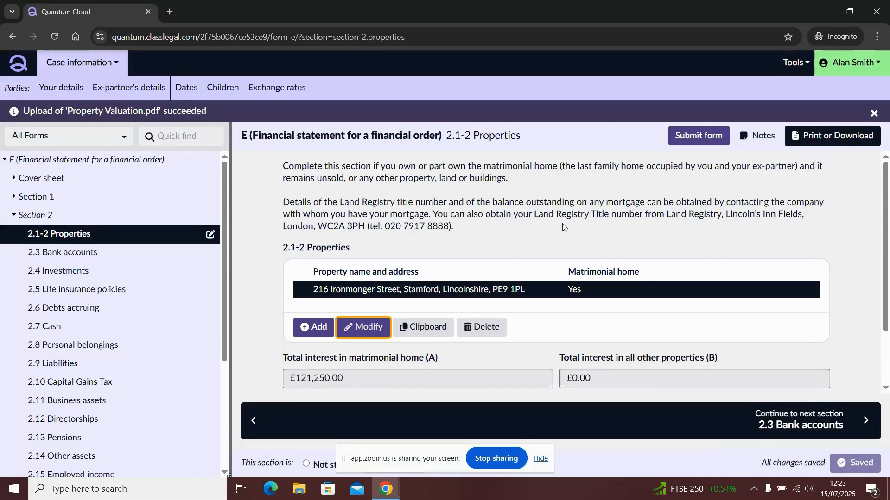
- Submit Form E back to the solicitor and open its cover sheet's General section
mouse_move(668, 202)
left_mouse_down()
mouse_move(694, 152)
mouse_move(663, 186)
left_mouse_up()
left_click(663, 186)
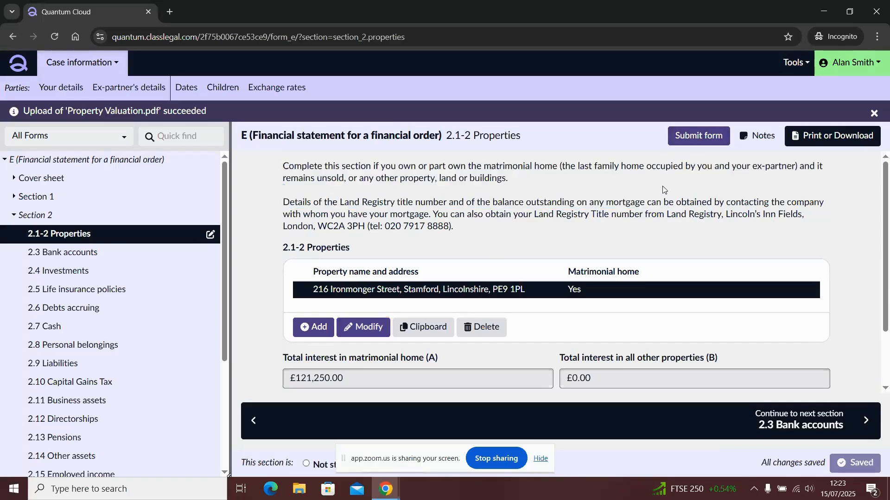
left_click(697, 138)
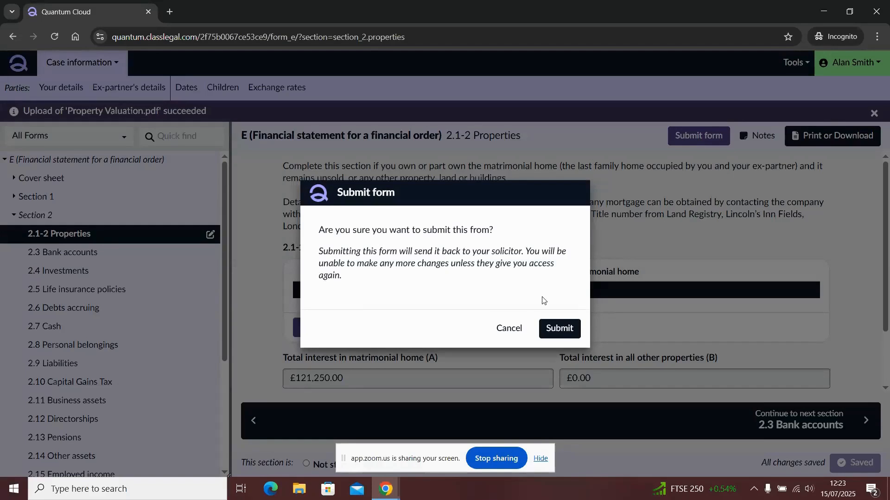
left_click(560, 330)
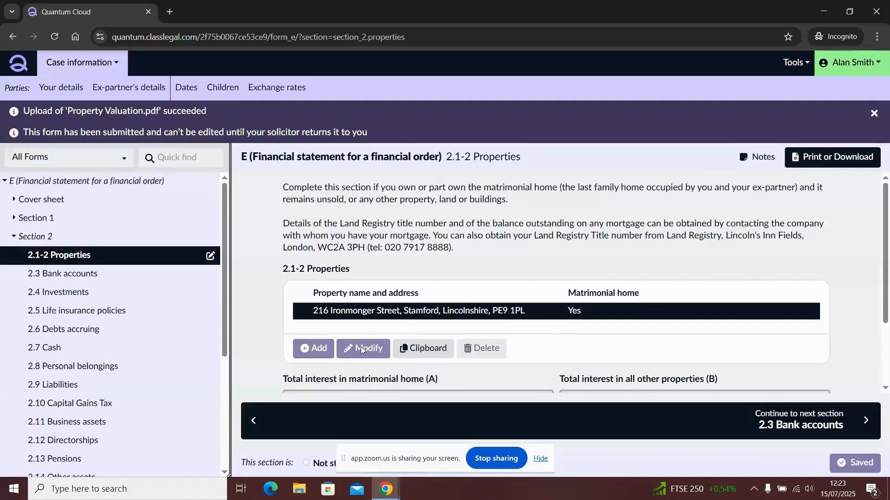
left_click(95, 201)
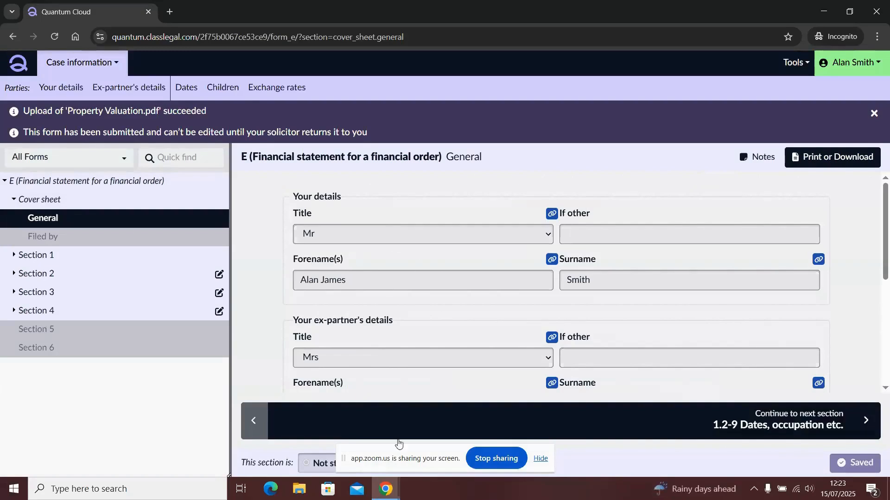
- Switch to the solicitor's Quantum window, refresh the Collaborate dashboard and hide the screen-sharing notice
left_click(385, 492)
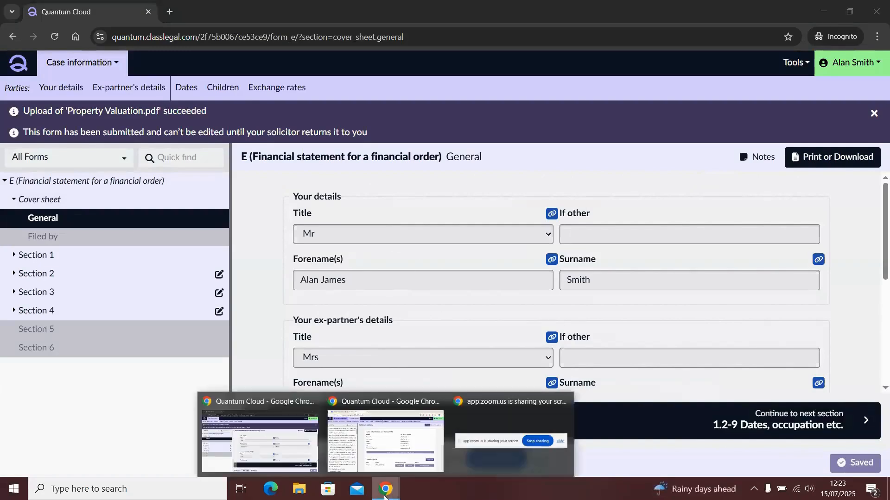
left_click(254, 443)
left_click(382, 497)
left_click(390, 437)
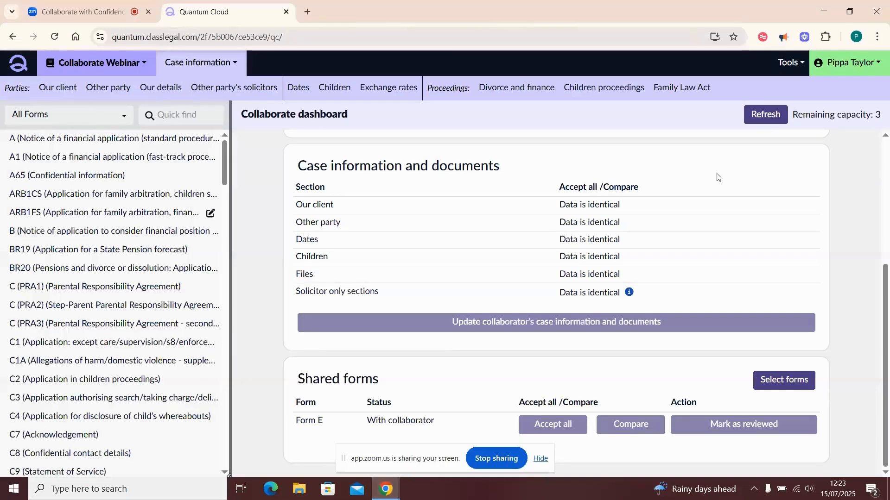
left_click(766, 120)
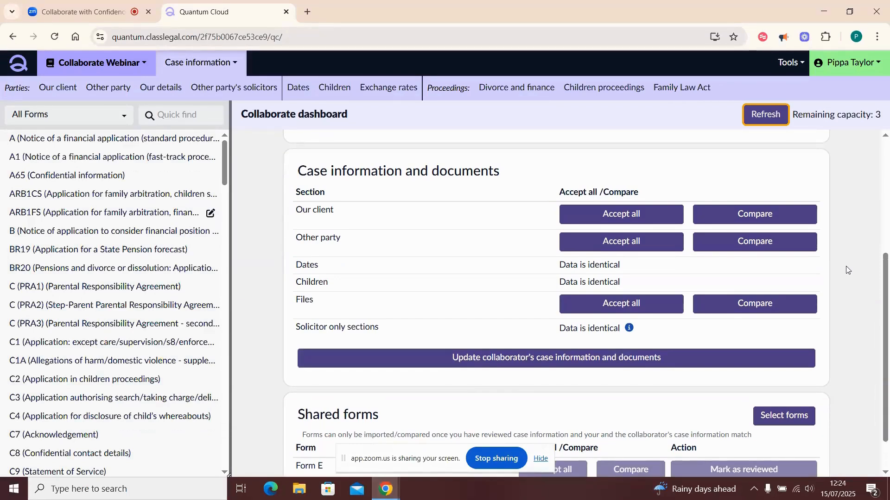
scroll(857, 294, "down", 1)
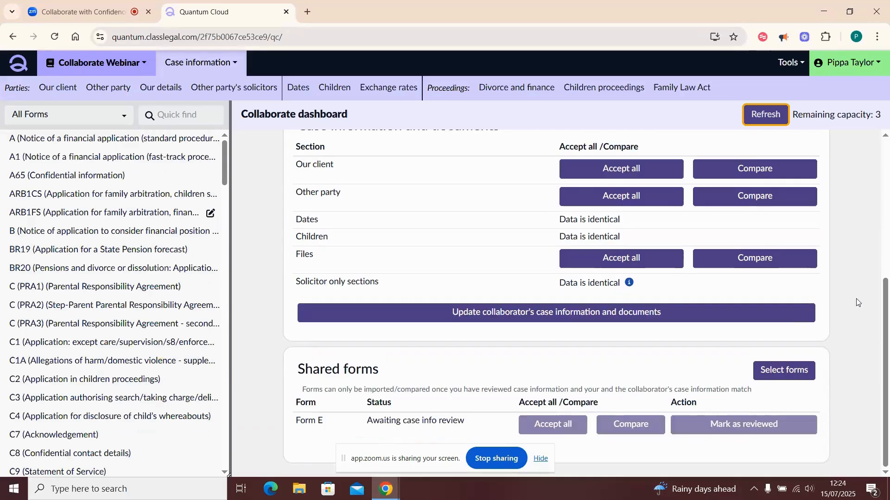
left_click(540, 459)
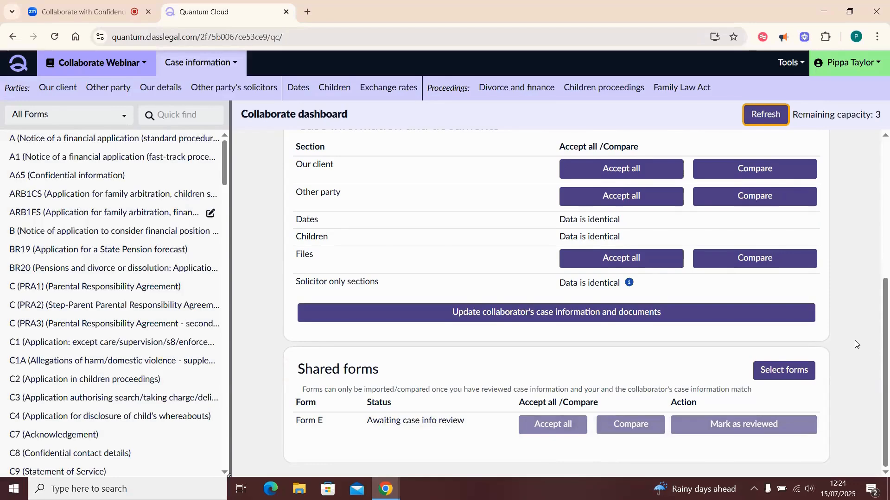
- Compare the collaborator's Our client case information and accept the changed first name into the solicitor's version
scroll(858, 342, "up", 2)
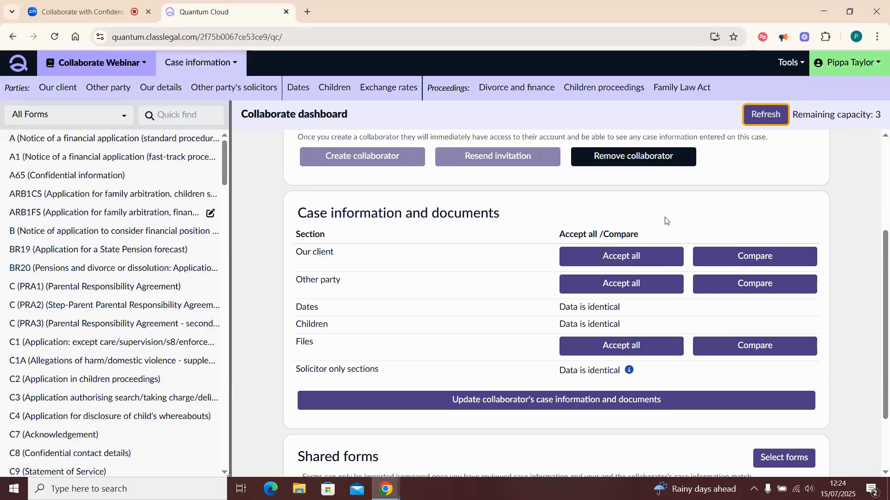
left_click(751, 254)
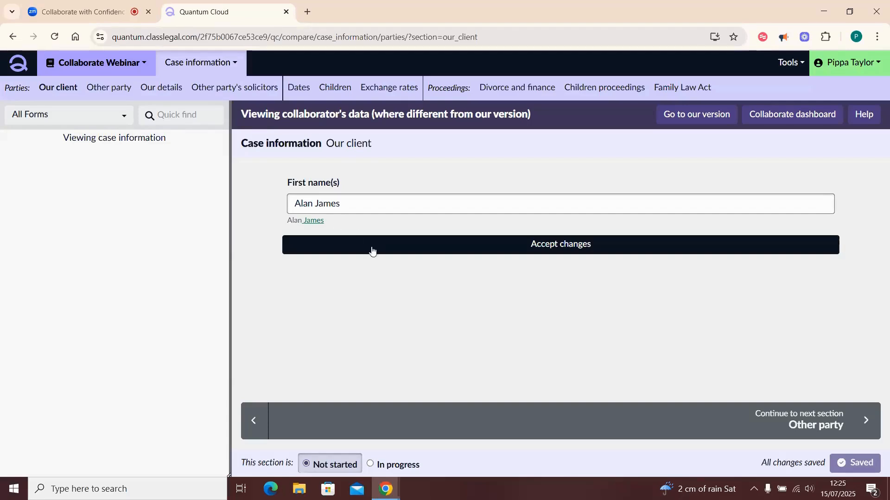
left_click(389, 252)
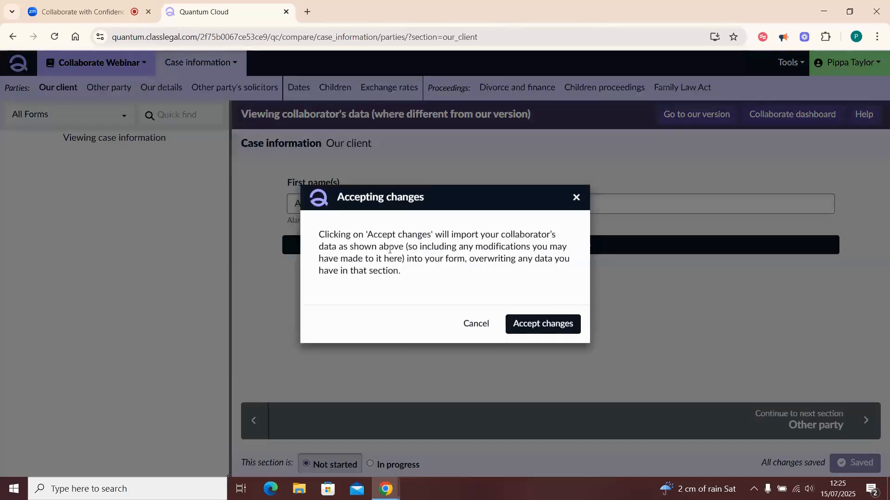
left_click(532, 326)
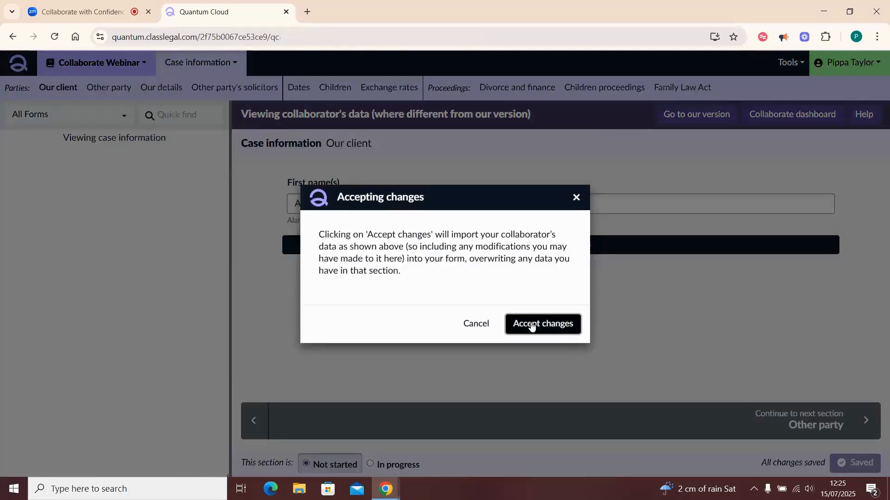
- Compare the collaborator's Other party case information and return to the Collaborate dashboard without accepting the change
scroll(814, 346, "down", 3)
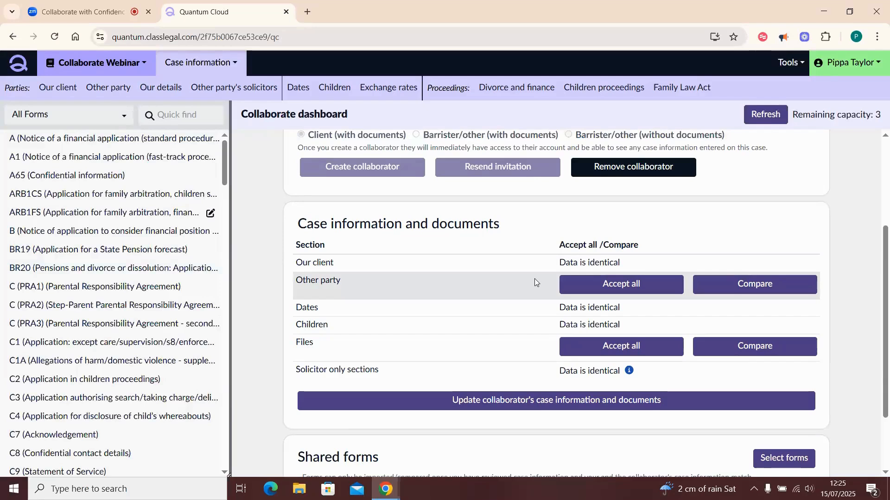
left_click(729, 285)
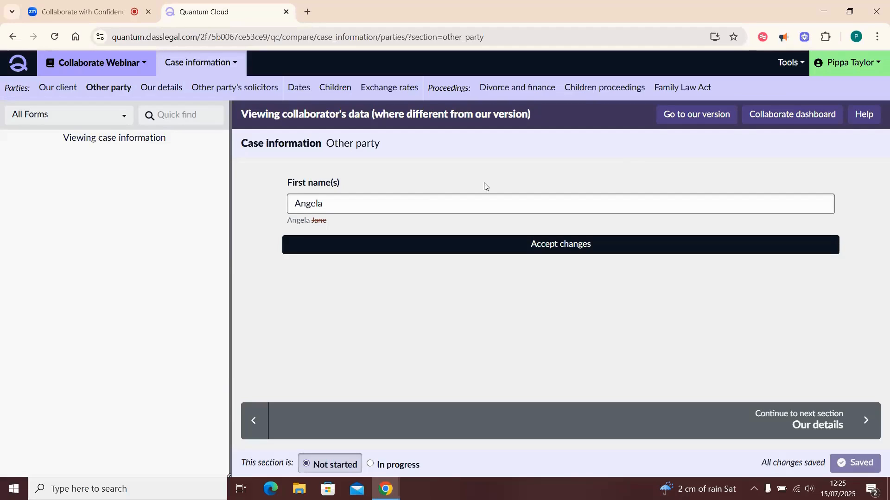
left_click(772, 122)
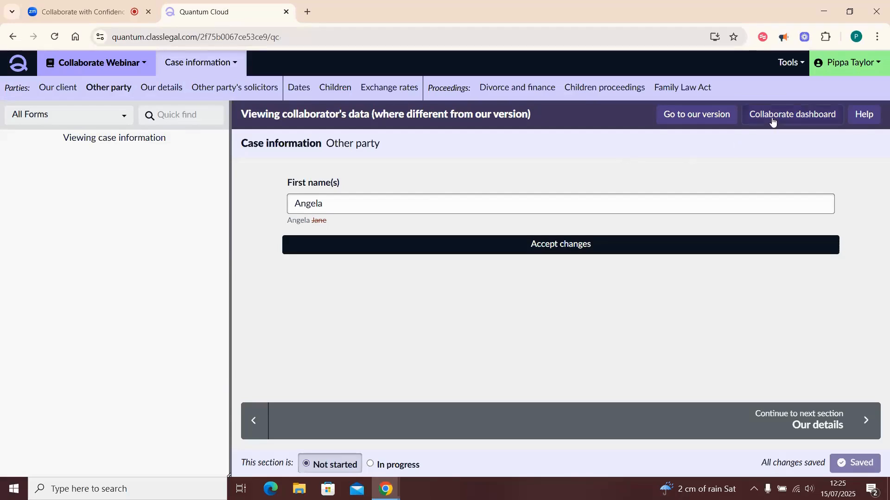
- Compare the collaborator's Files section and accept the addition of Property Valuation.pdf
scroll(643, 285, "down", 3)
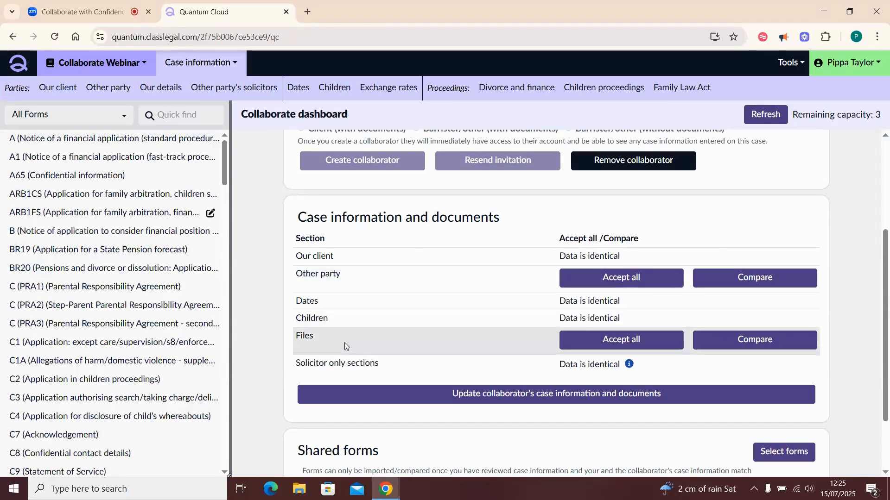
left_click(736, 339)
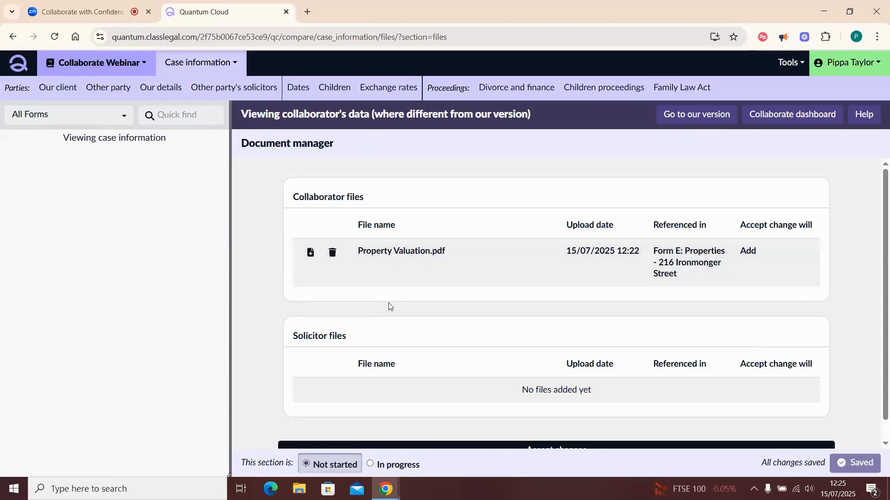
scroll(388, 307, "down", 1)
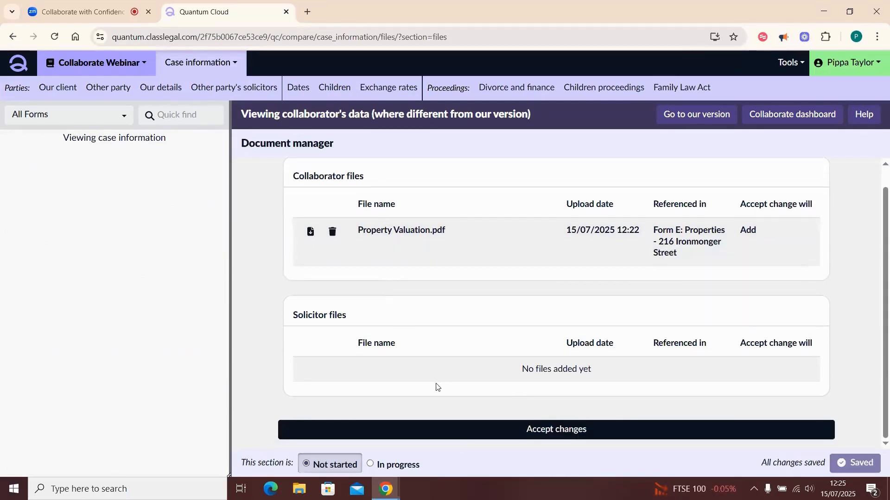
left_click(465, 436)
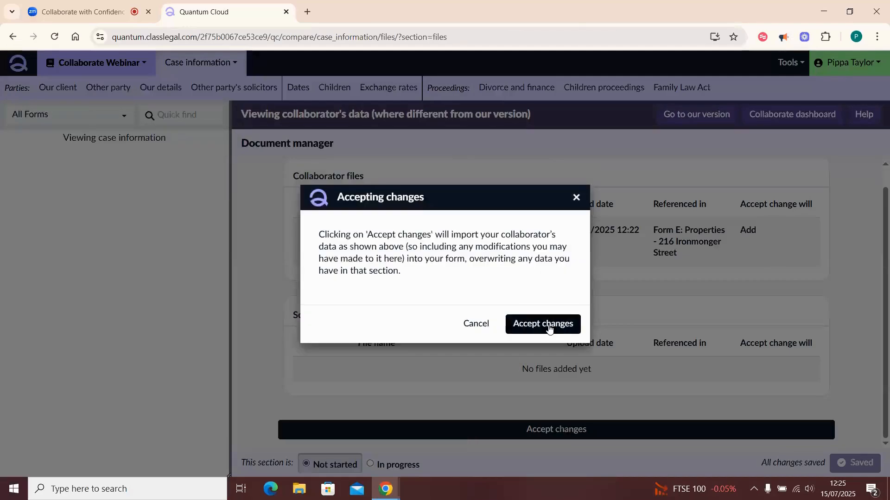
left_click(549, 325)
- Update the collaborator's case information and documents to match the solicitor's version, rejecting the unaccepted Other party change
scroll(831, 360, "down", 3)
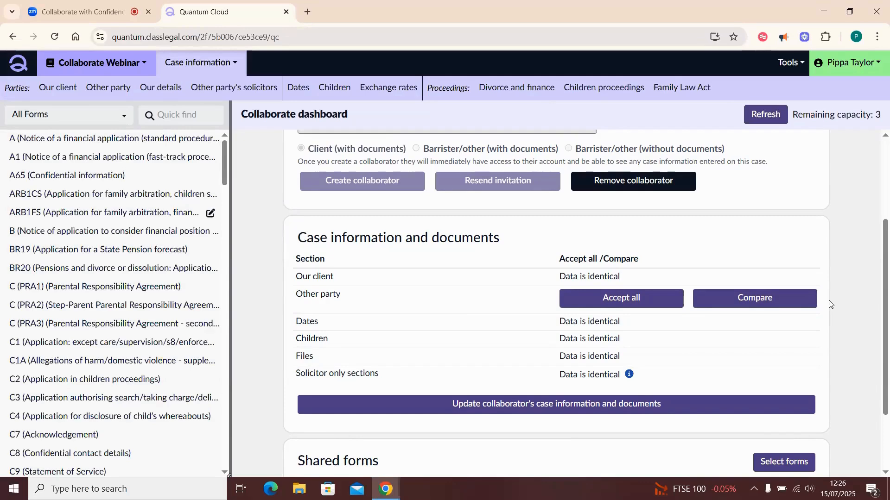
left_click(504, 412)
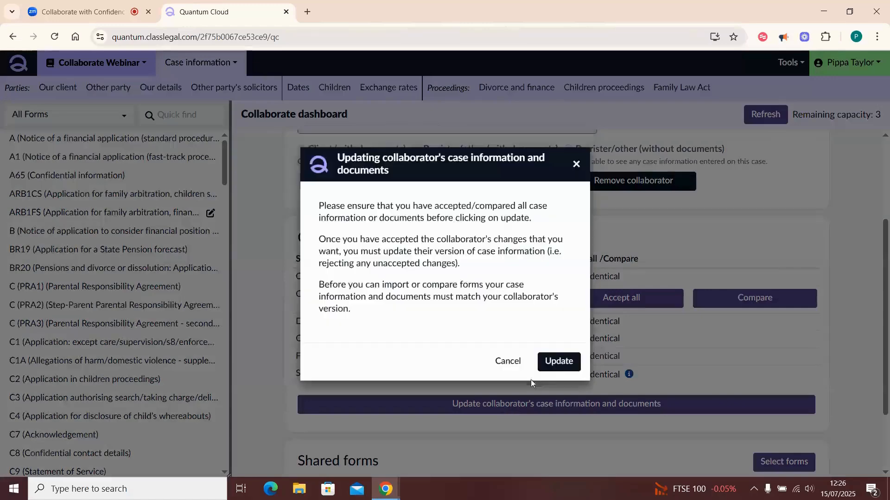
left_click(560, 362)
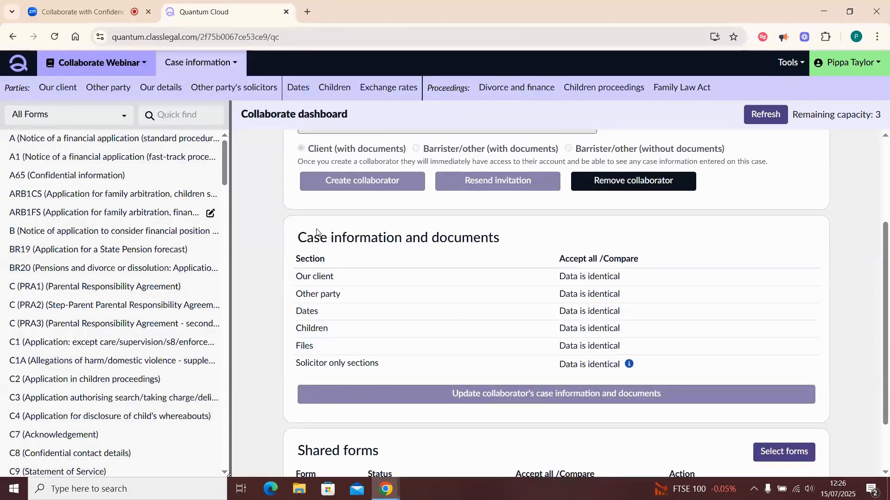
- Check the solicitor's Our client and Other party details and the files held in the Document manager
left_click(58, 87)
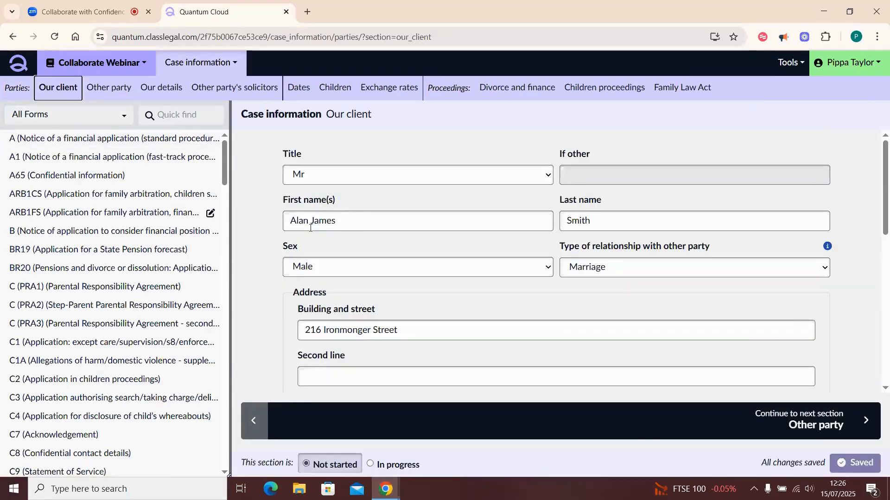
left_click(118, 88)
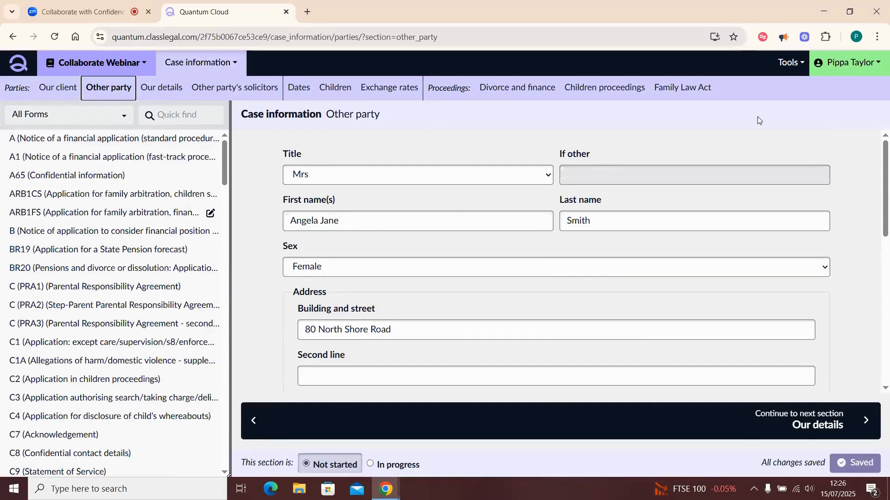
left_click(790, 65)
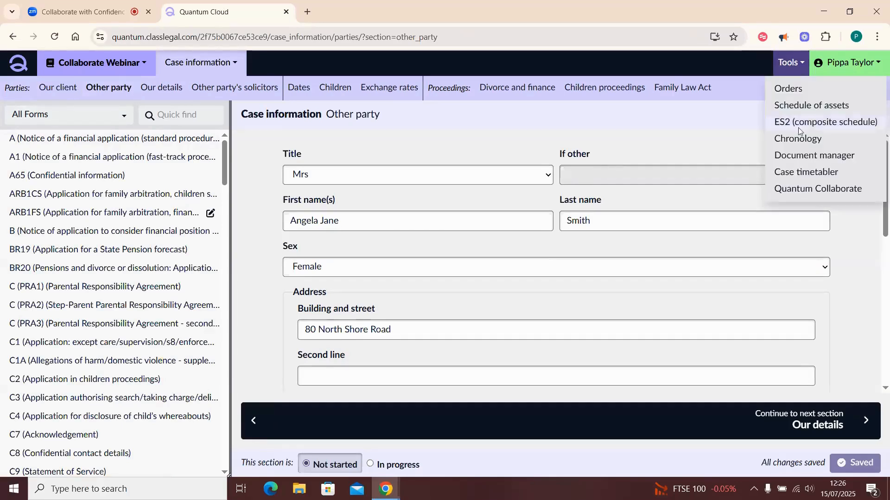
left_click(802, 156)
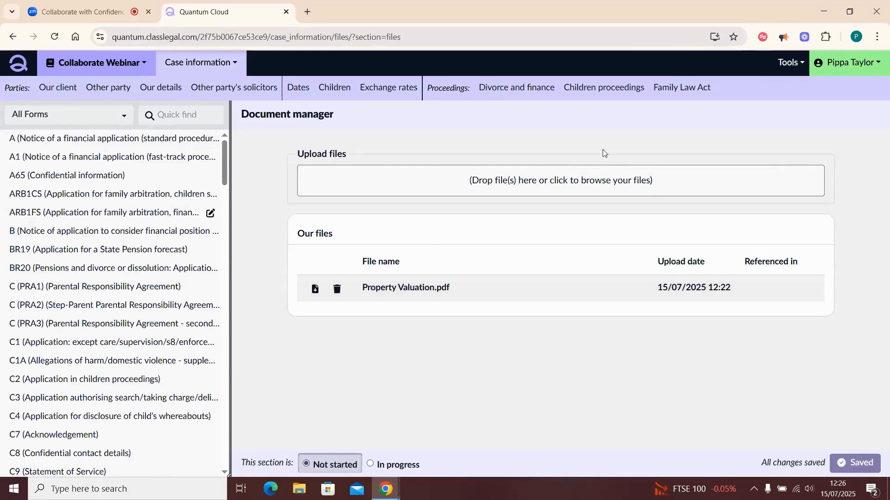
- Return to Quantum Collaborate and open the comparison of the shared Form E
left_click(790, 64)
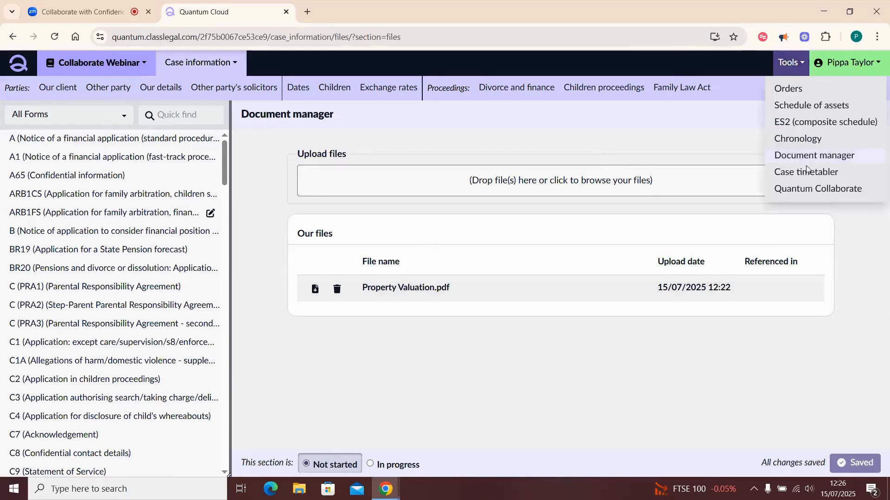
left_click(803, 195)
scroll(824, 383, "down", 5)
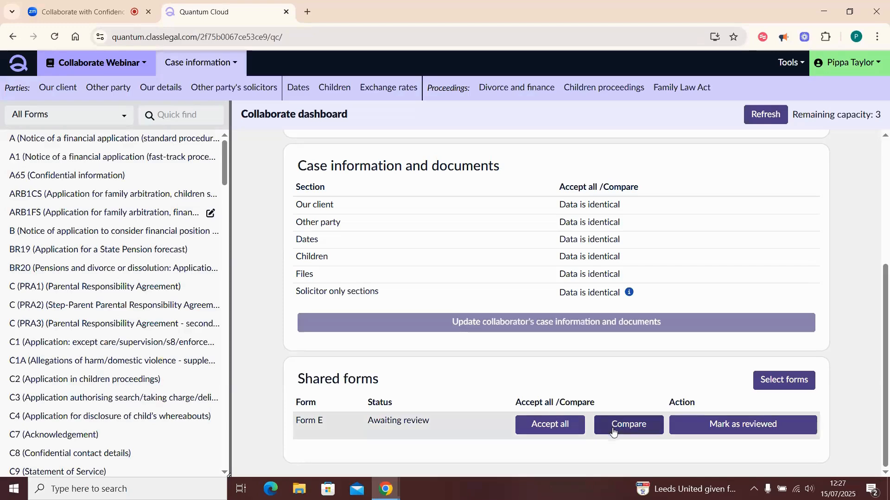
left_click(614, 432)
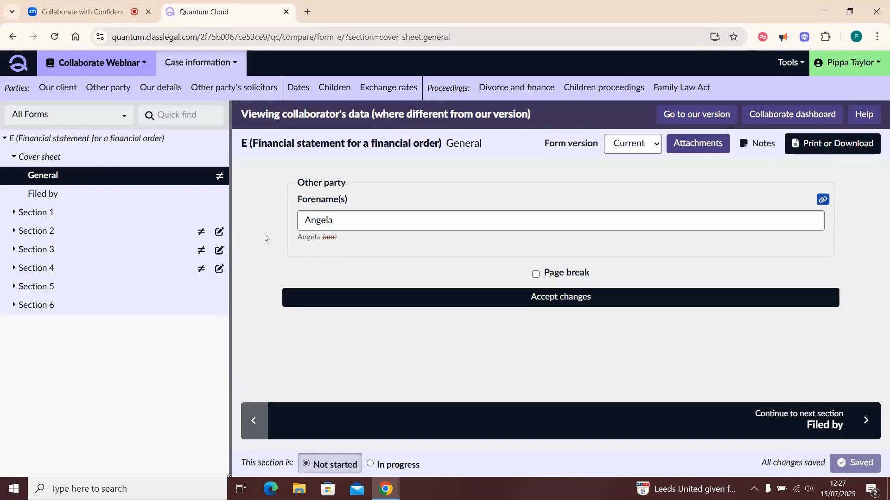
- Review the edited matrimonial home's valuation document in Form E's section 2.1-2 Properties and accept the section's changes
left_click(140, 237)
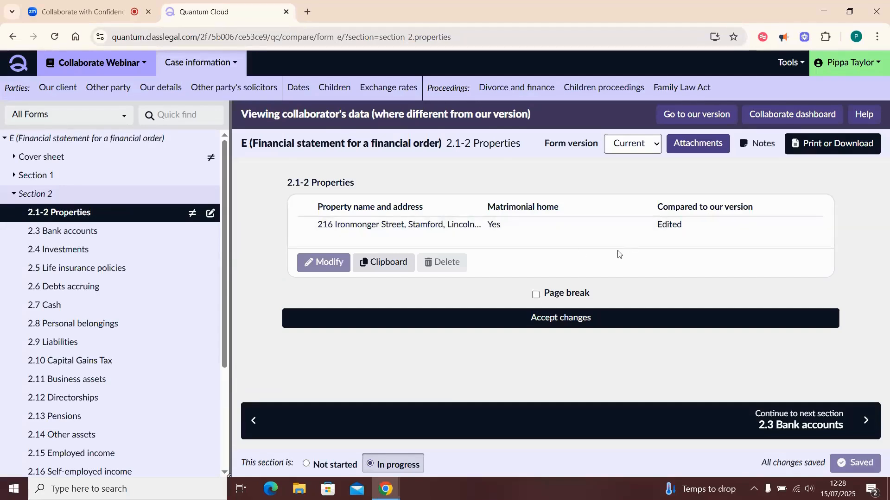
left_click(625, 224)
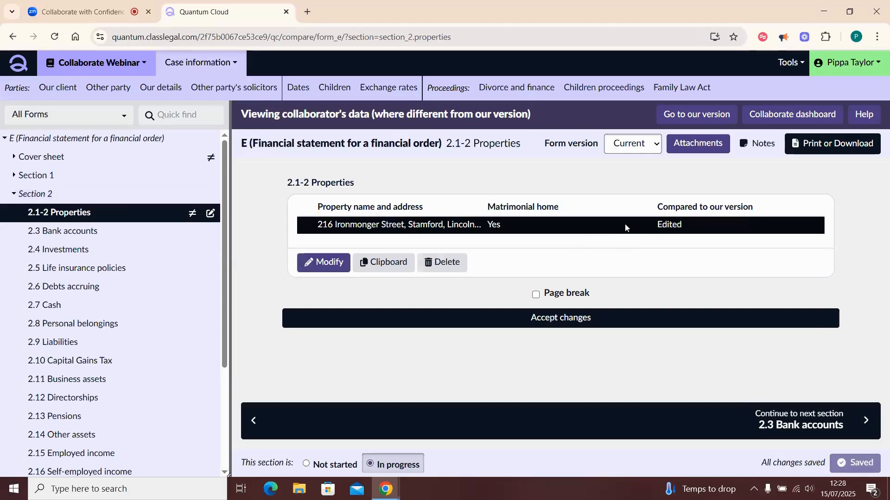
left_click(325, 265)
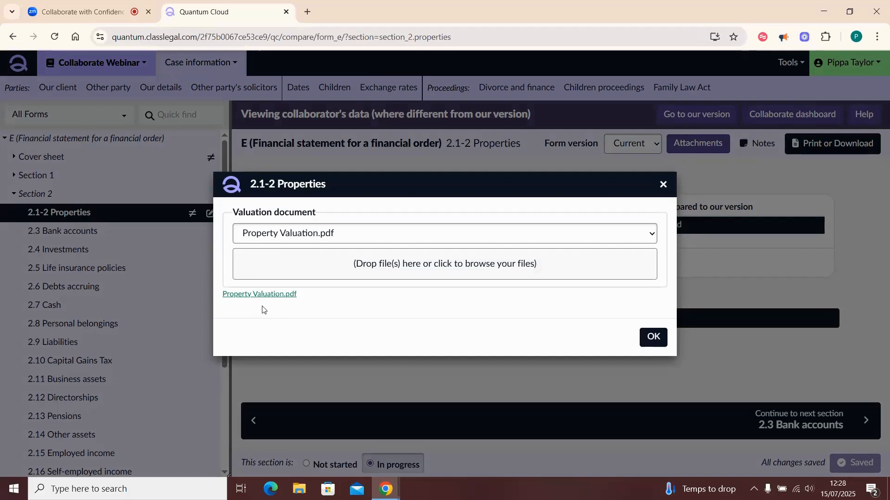
left_click(659, 340)
left_click(458, 323)
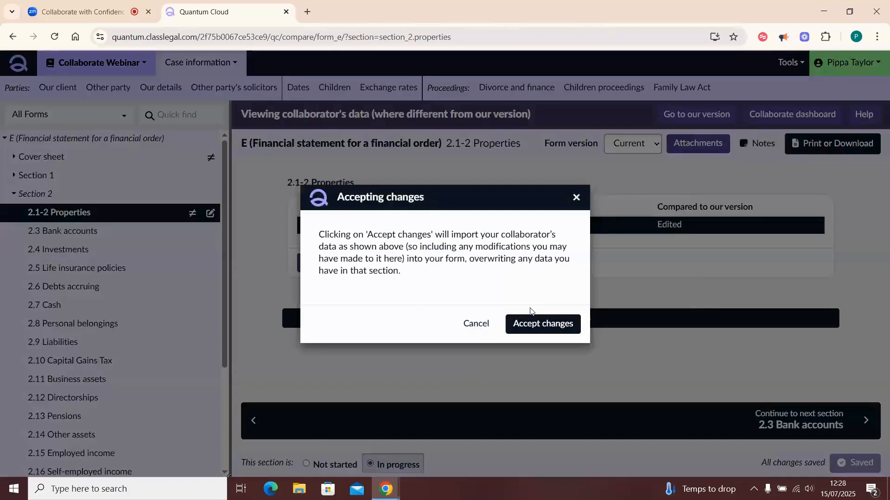
left_click(544, 323)
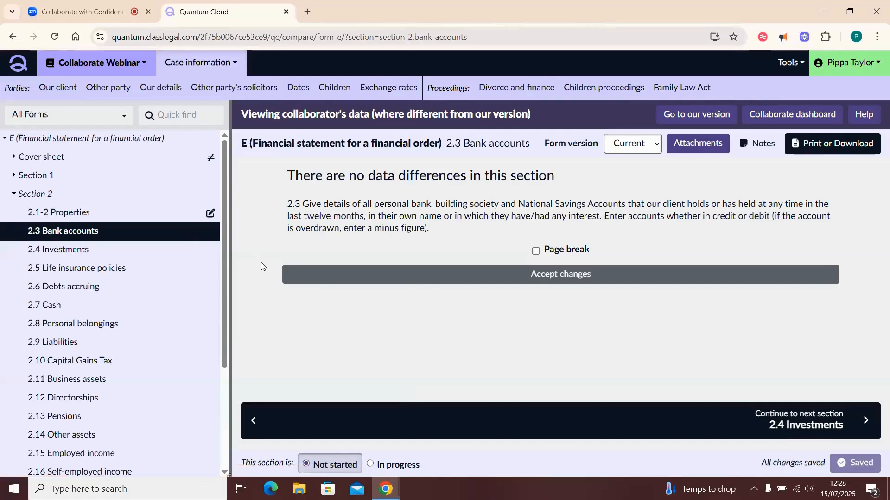
- Examine the collaborator's changes in Form E's sections 3.1.1 Income needs and 3.1.2 Children's income needs
scroll(151, 342, "down", 2)
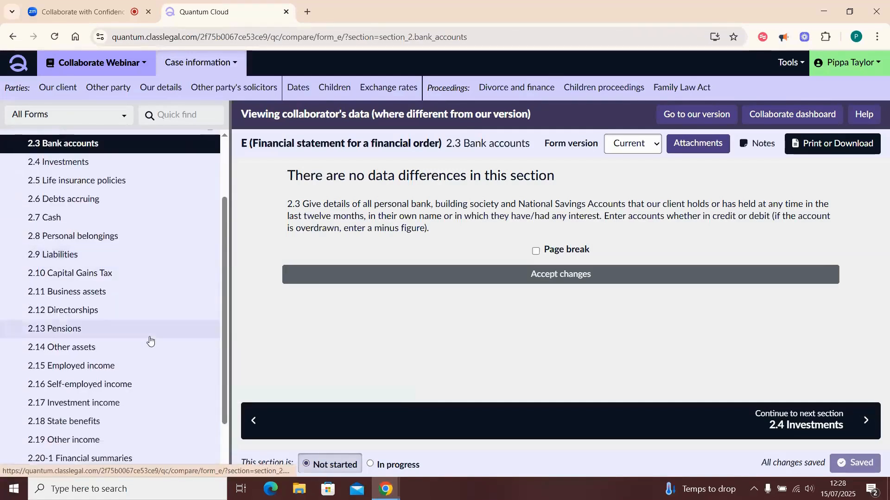
scroll(150, 342, "down", 2)
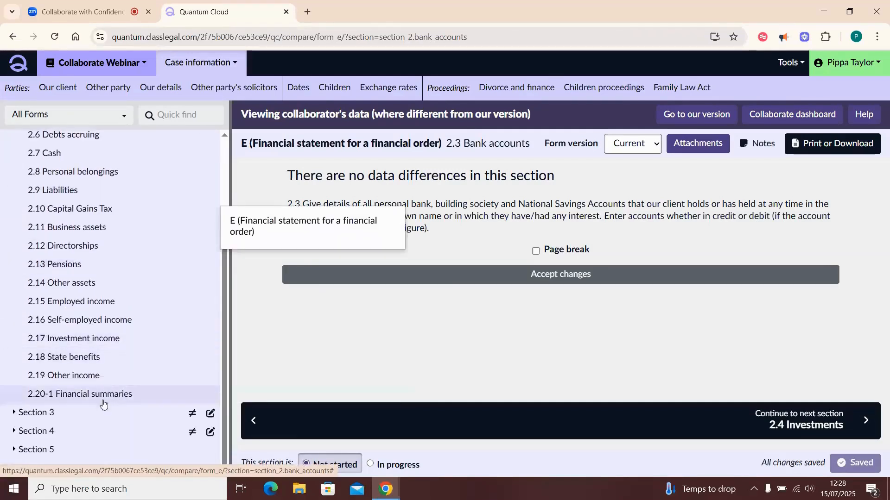
left_click(158, 417)
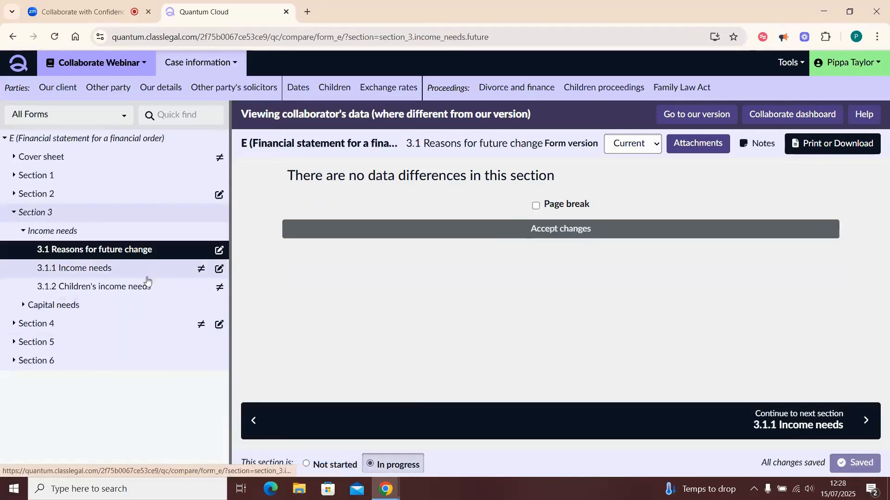
left_click(146, 277)
scroll(412, 297, "down", 1)
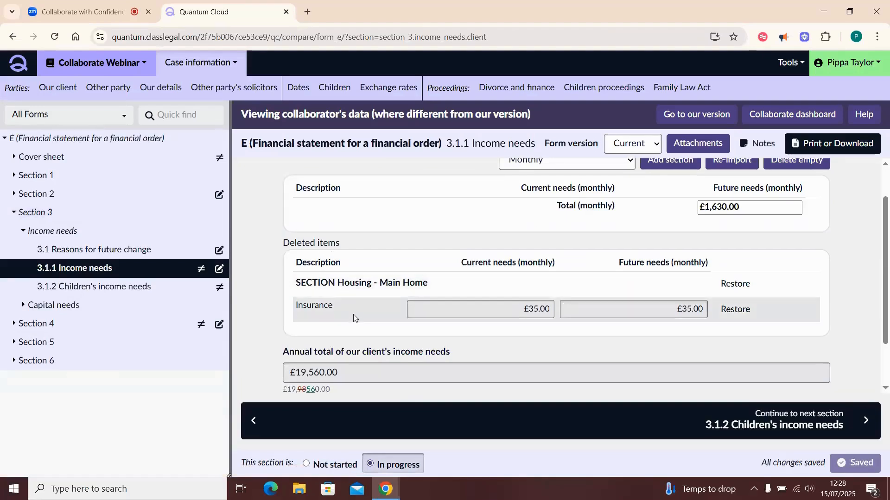
scroll(265, 319, "down", 1)
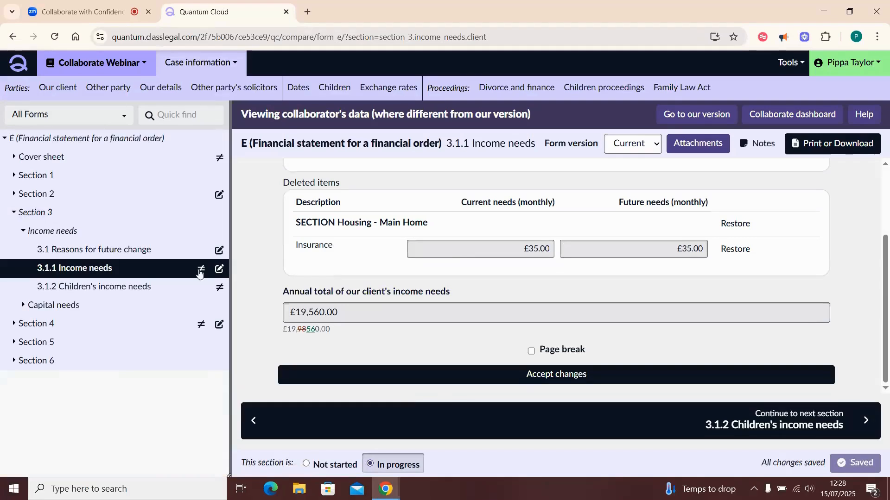
left_click(115, 292)
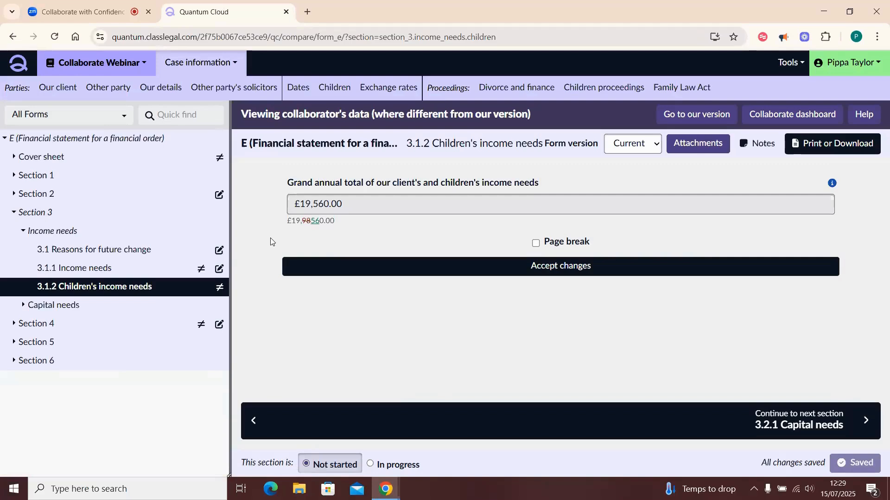
- Leave the Section 3 changes unaccepted and accept the collaborator's changes in section 4.3 Contribution to assets
left_click(140, 324)
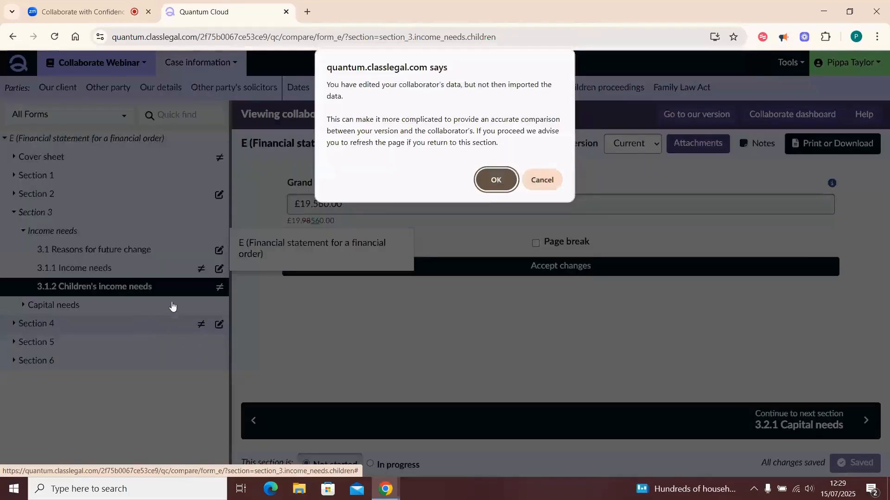
left_click(542, 179)
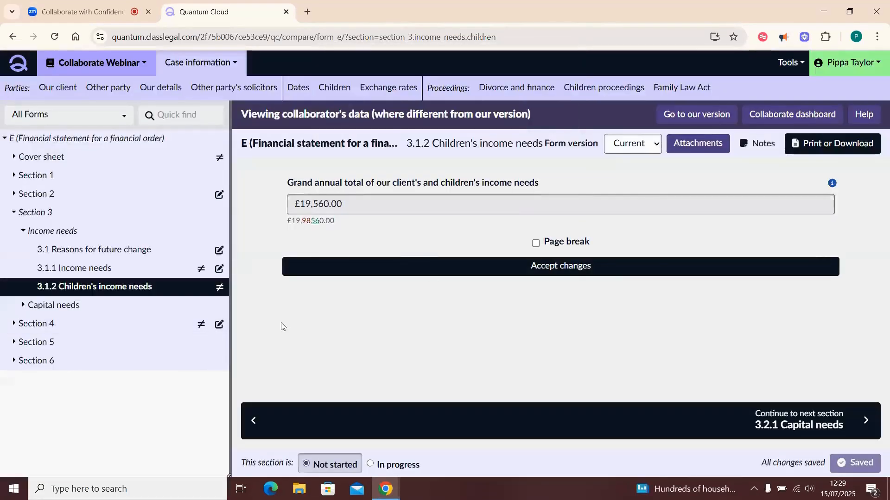
left_click(148, 331)
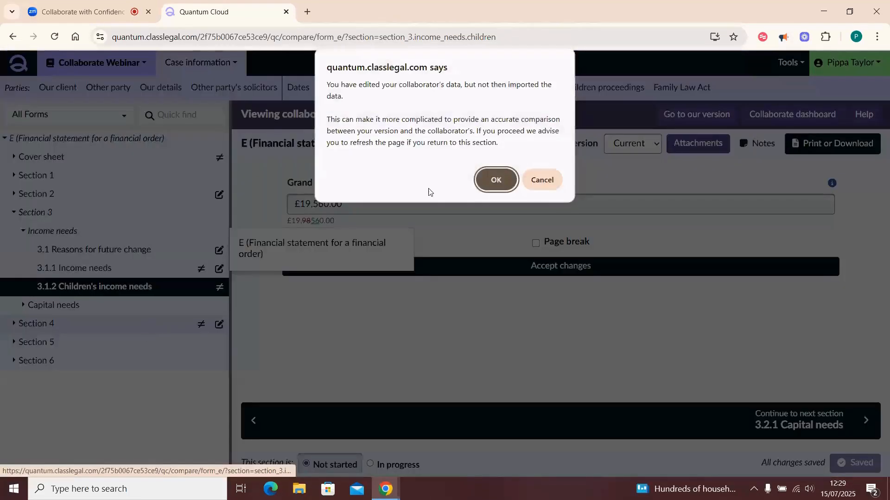
left_click(496, 180)
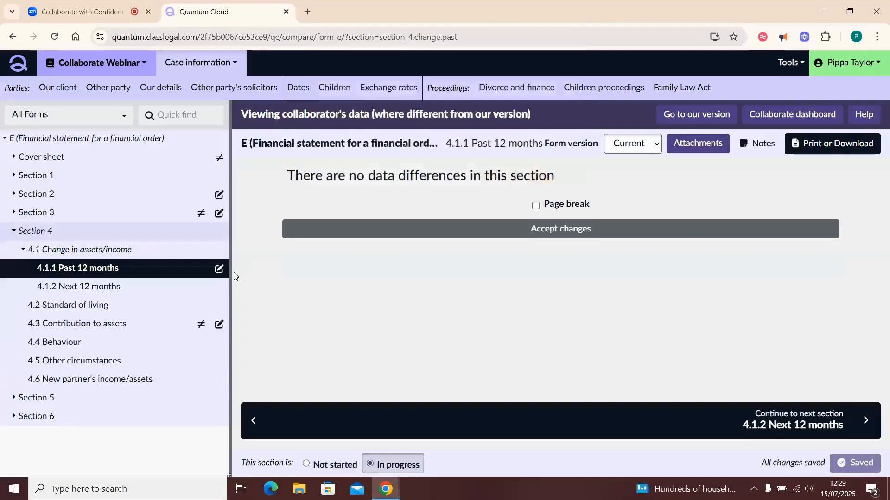
left_click(116, 325)
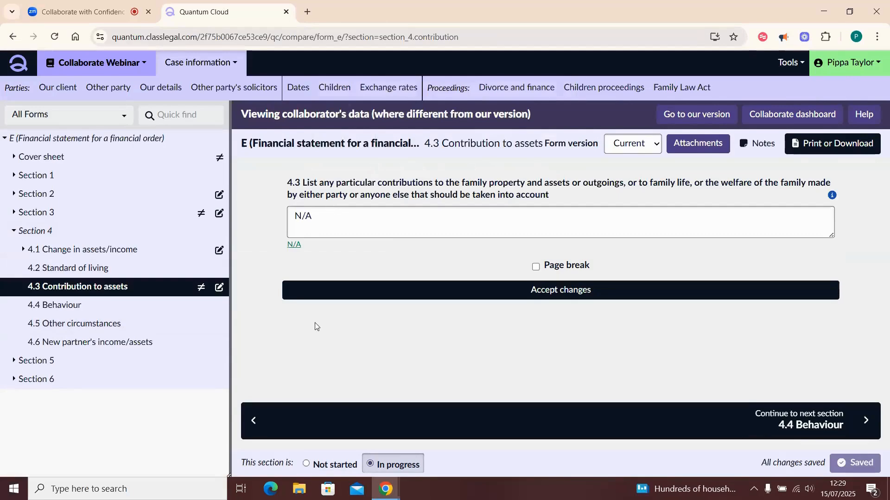
left_click(473, 297)
left_click(549, 325)
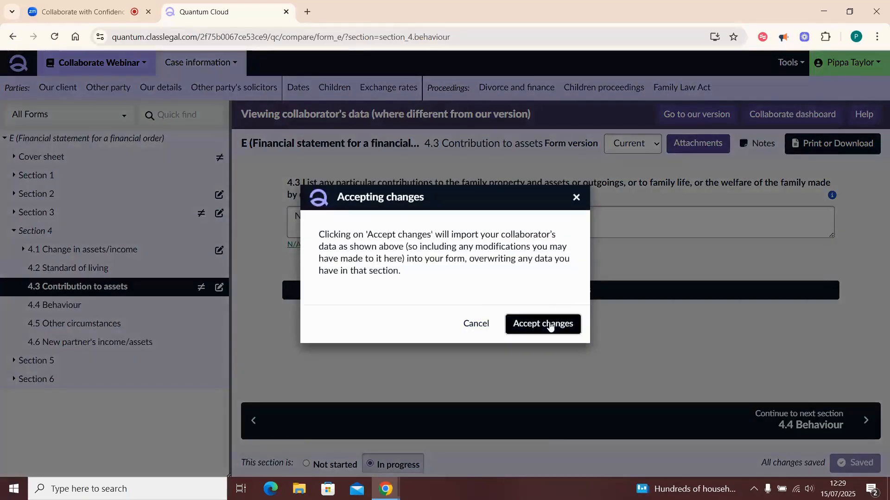
left_click(550, 325)
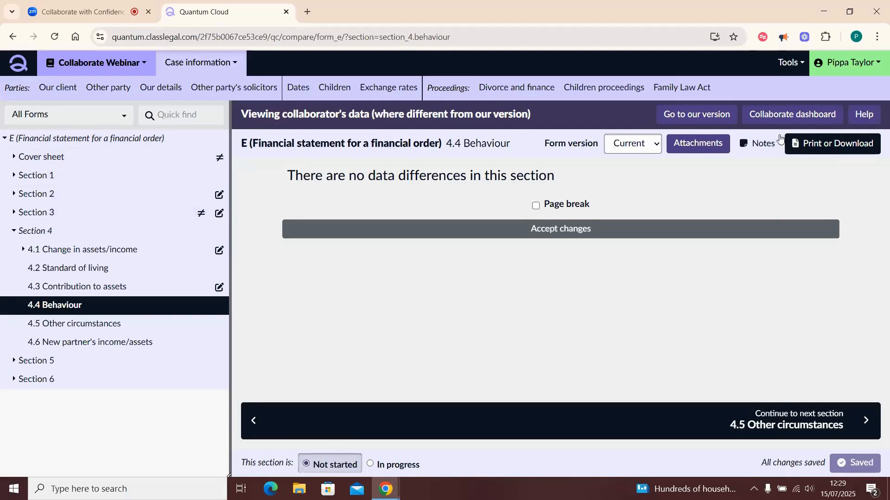
- Return to the Collaborate dashboard and mark the shared Form E as reviewed
left_click(780, 120)
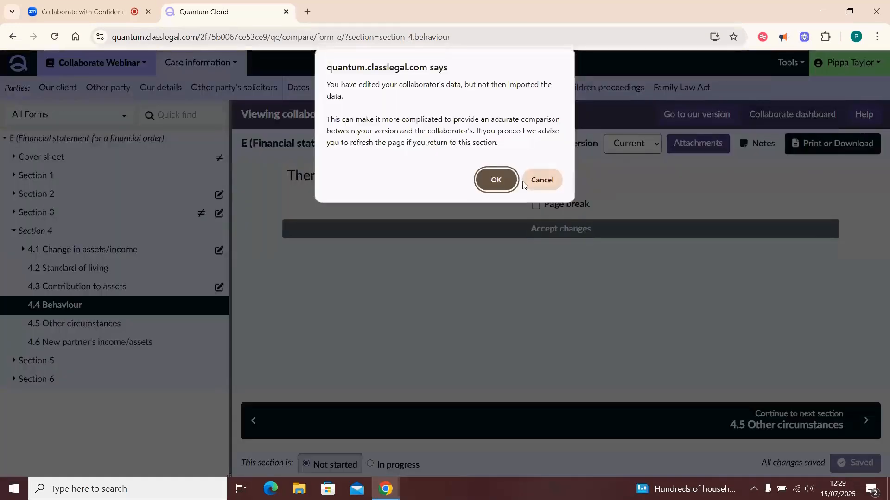
left_click(489, 180)
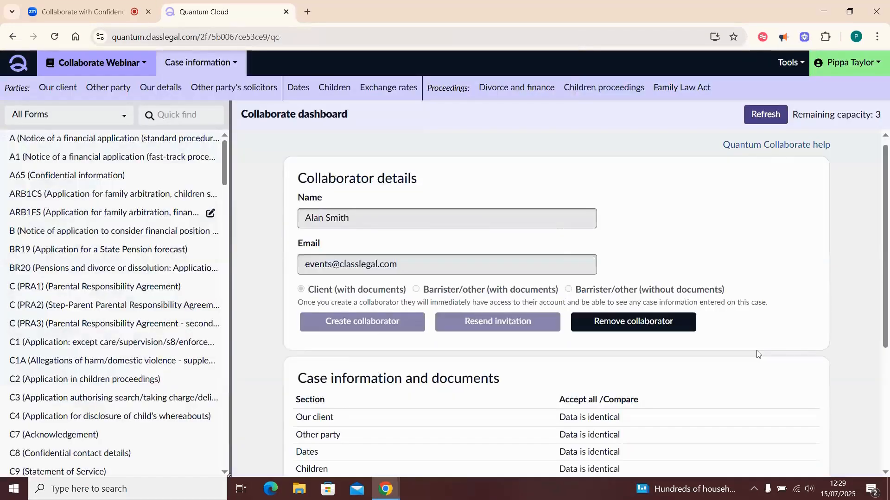
scroll(755, 353, "down", 4)
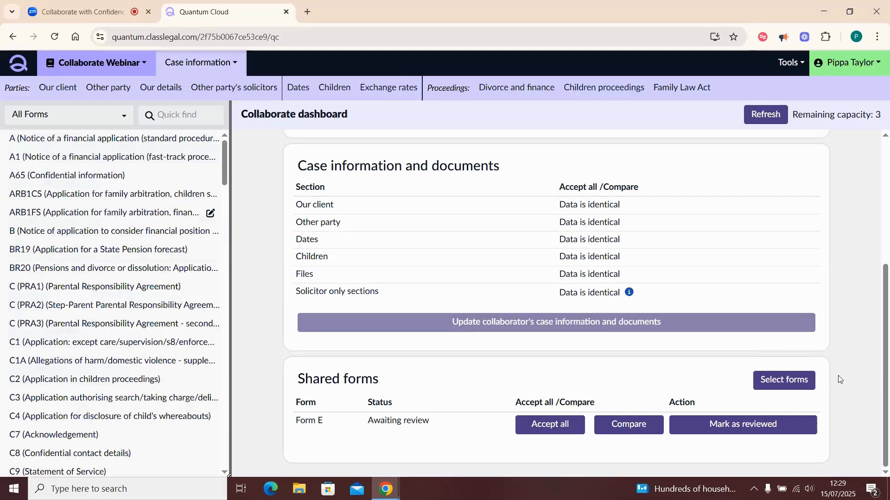
left_click(735, 424)
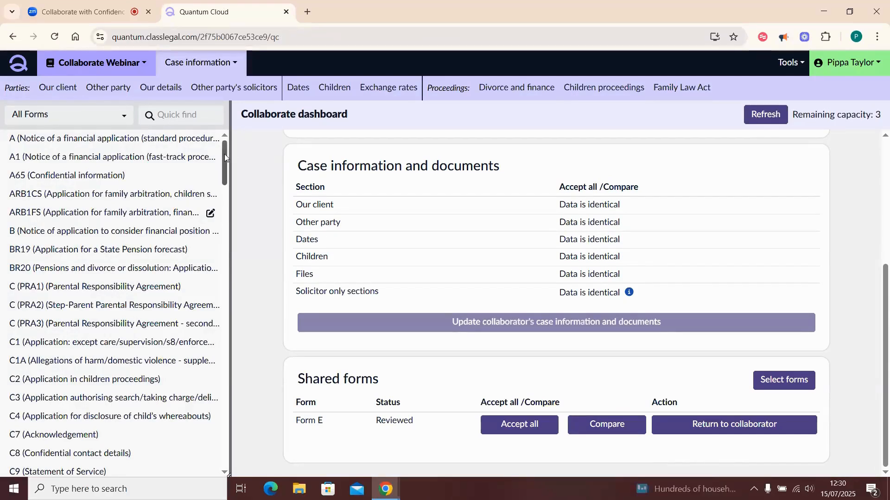
- Check the matrimonial home's valuation document in section 2.1-2 Properties of the solicitor's own Form E
left_click_drag(224, 154, 224, 348)
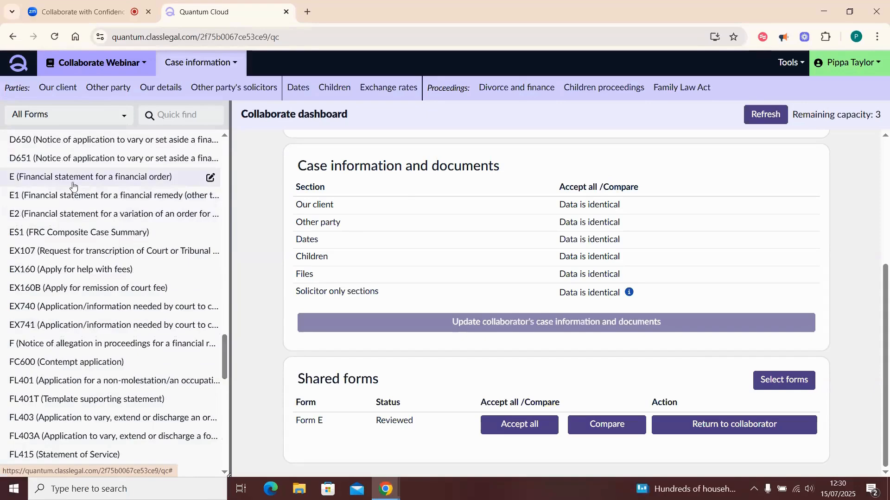
left_click(211, 177)
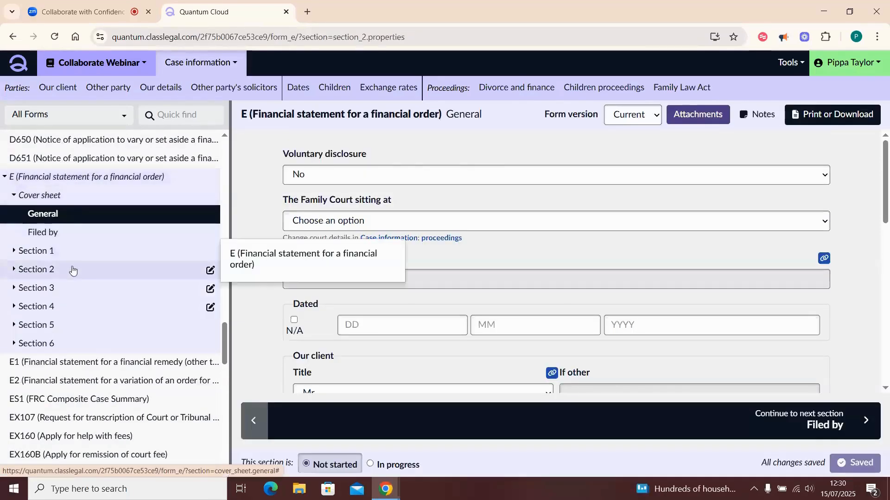
left_click(73, 269)
left_click(369, 194)
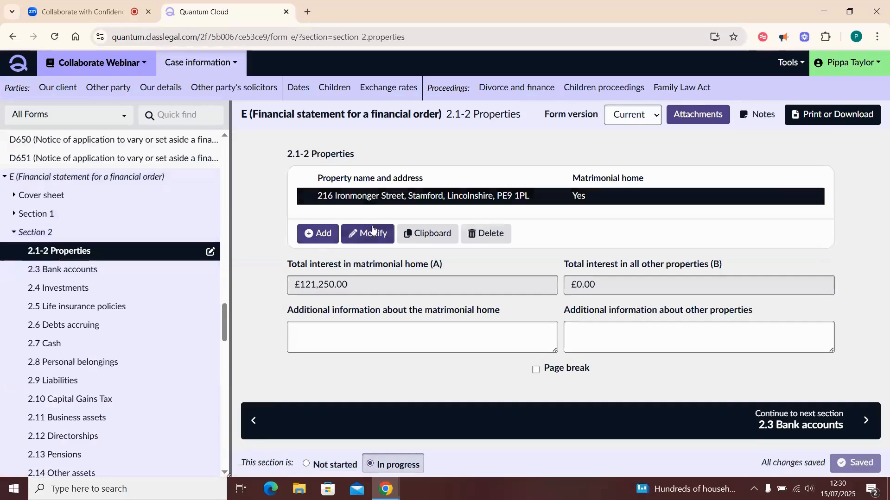
left_click(368, 233)
scroll(388, 313, "down", 6)
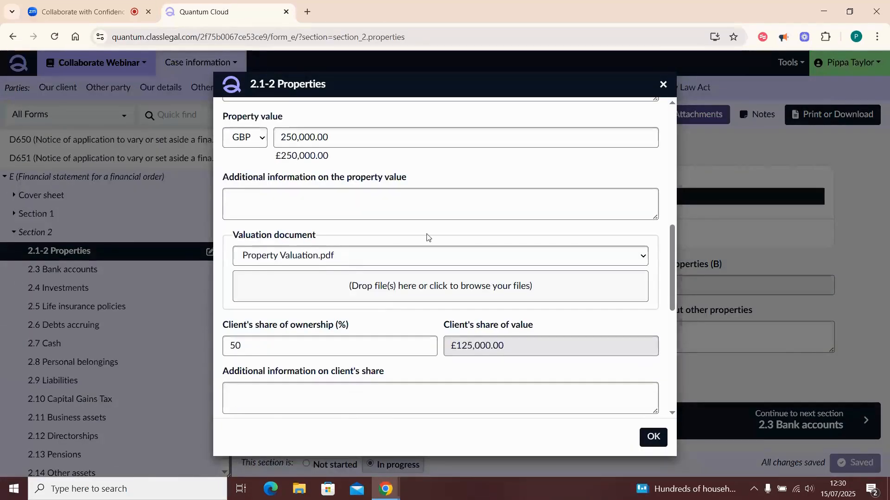
left_click(664, 85)
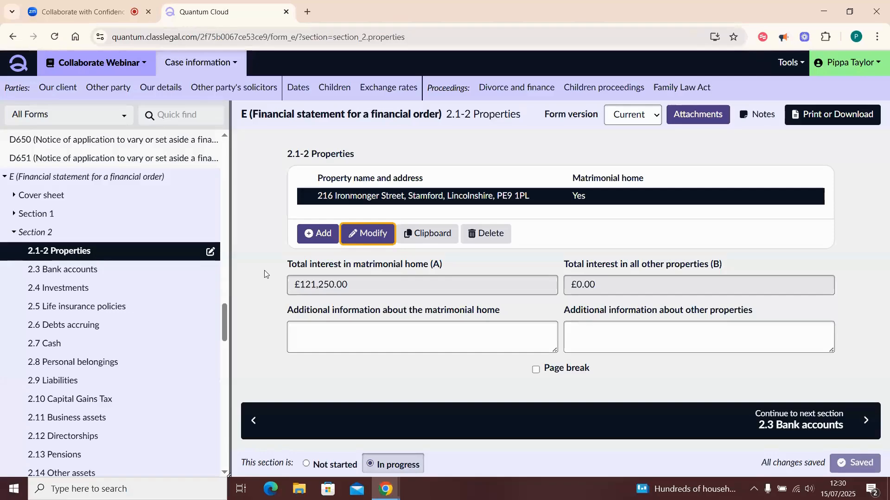
- Check sections 3.1.1 Income needs and 4.3 Contribution to assets in the solicitor's own Form E
scroll(90, 394, "down", 5)
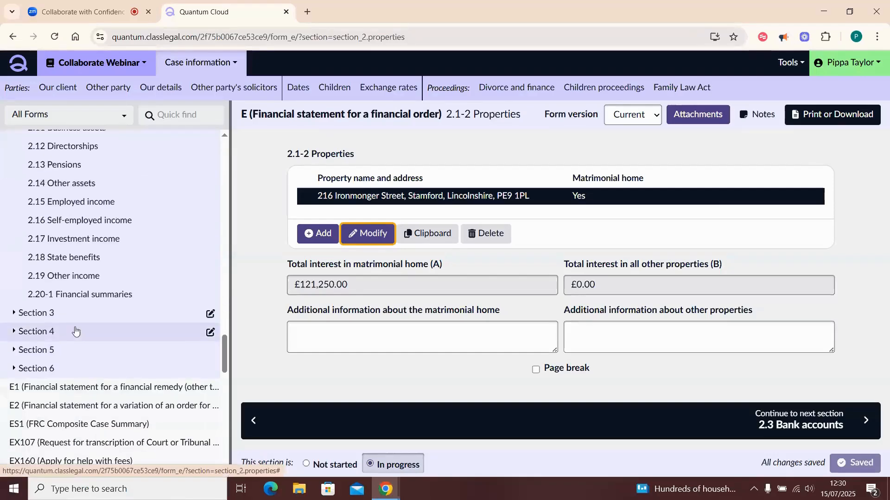
left_click(68, 318)
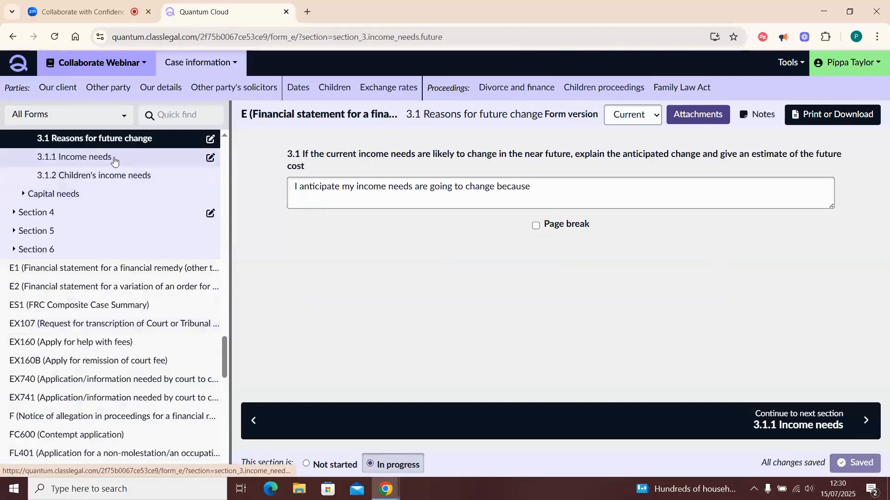
left_click(114, 157)
scroll(376, 316, "down", 1)
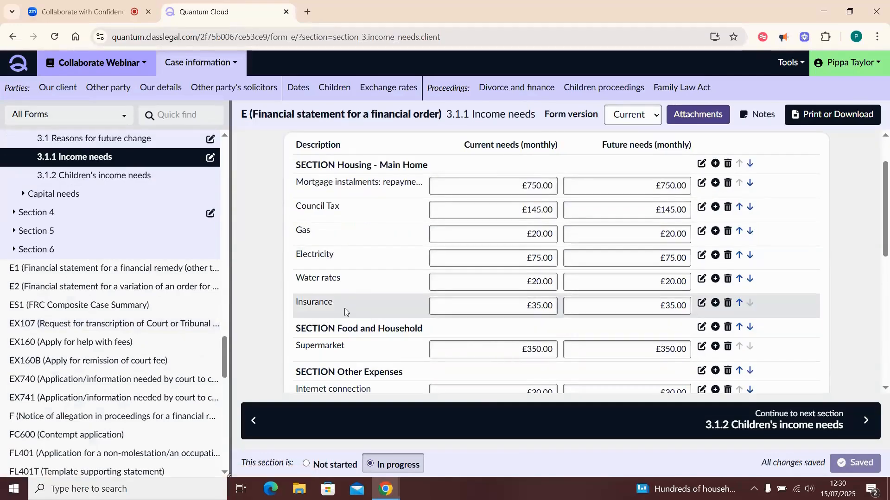
left_click(123, 223)
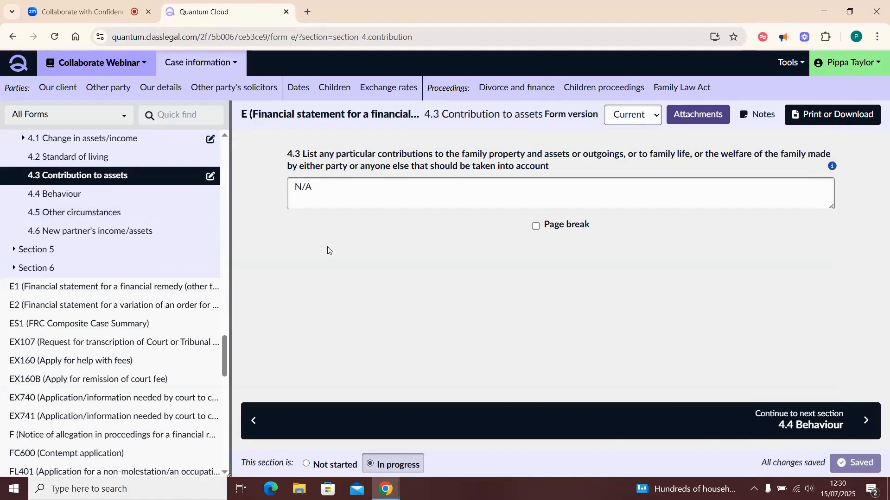
- Return to Quantum Collaborate and remove Form E from the forms shared with the collaborator
left_click(791, 63)
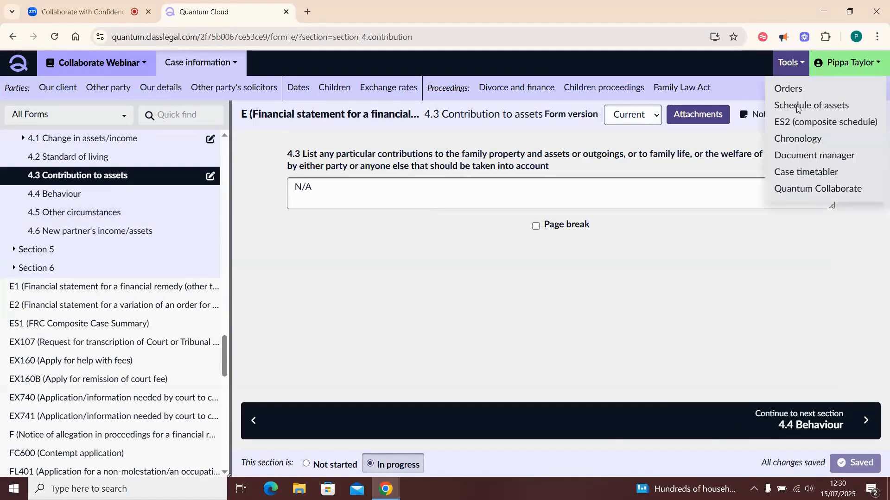
left_click(810, 189)
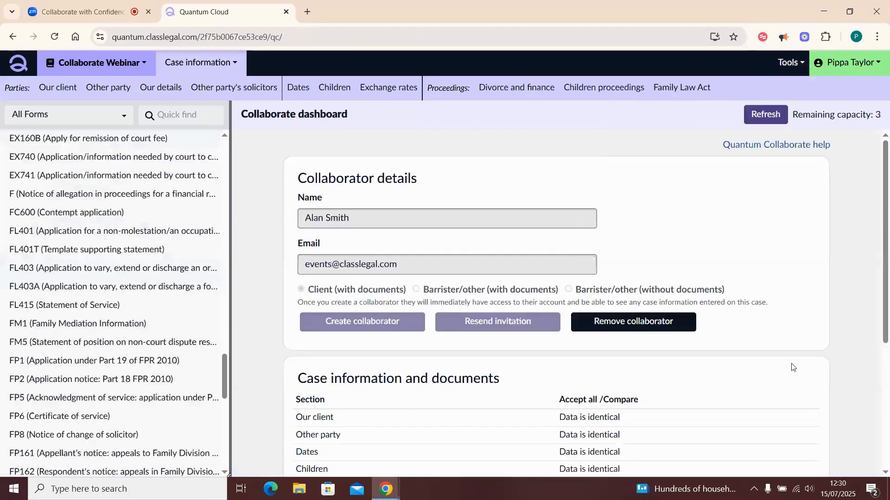
scroll(793, 367, "down", 5)
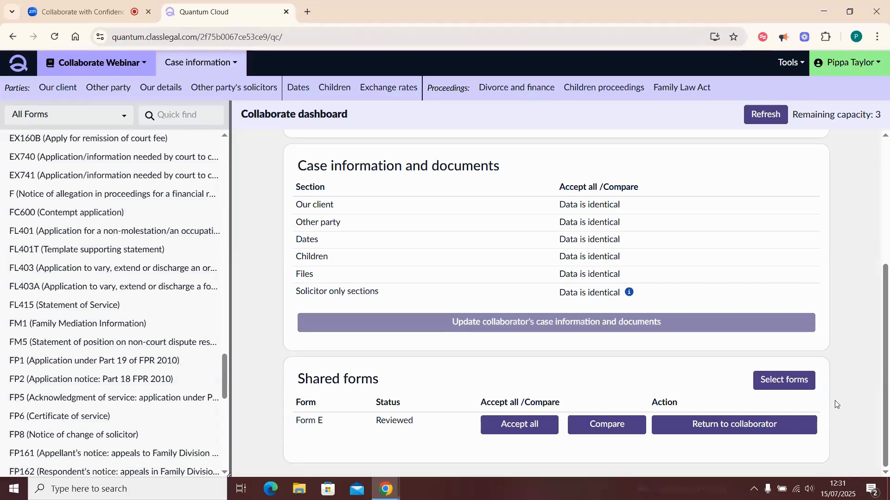
left_click(794, 383)
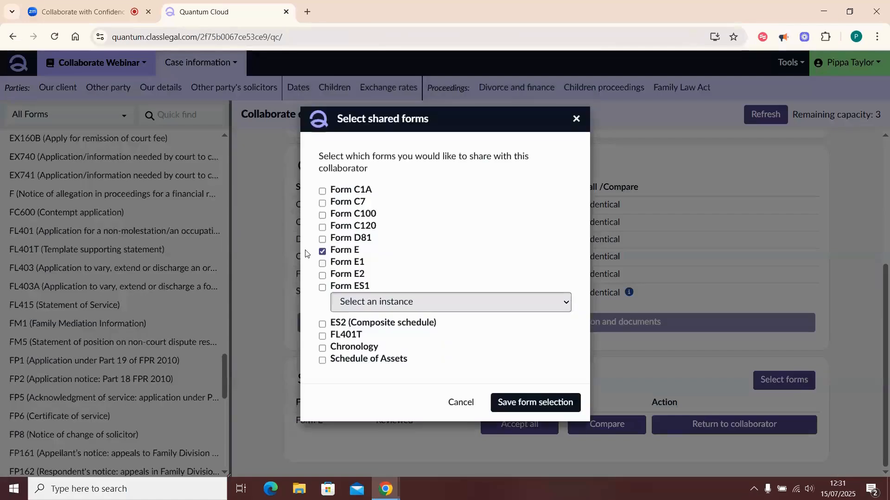
left_click(322, 251)
left_click(525, 406)
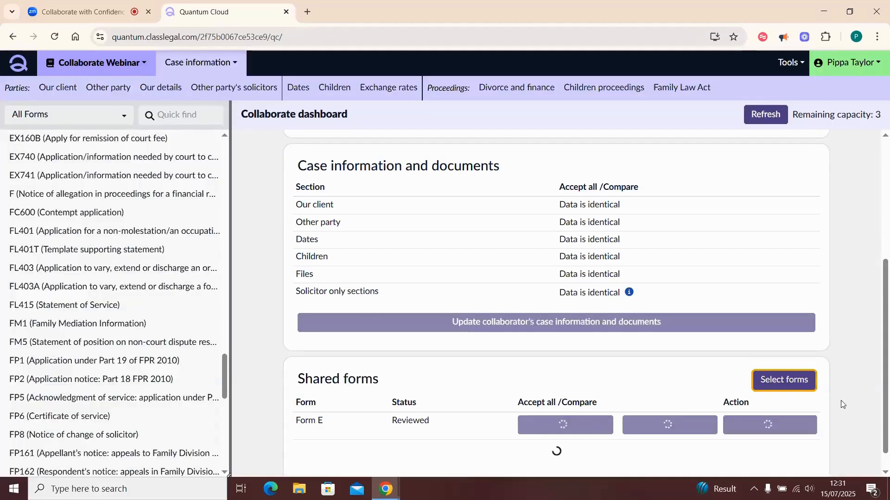
scroll(842, 405, "down", 4)
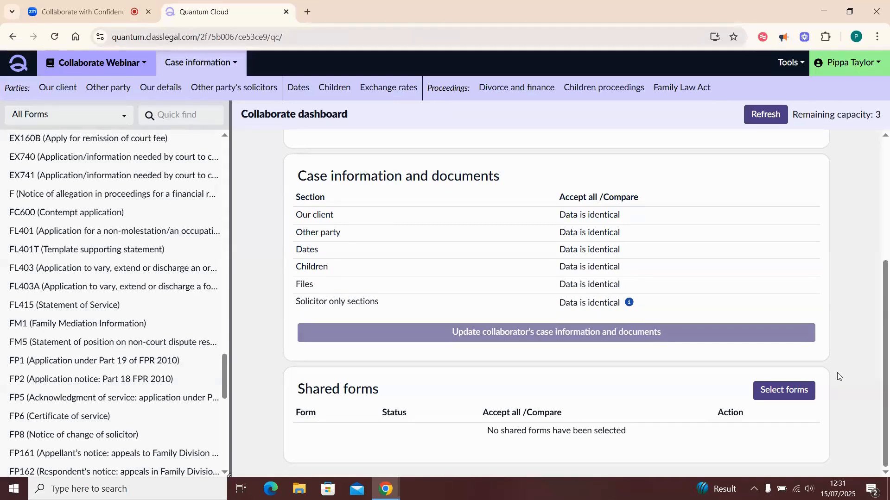
- Share Form E with the collaborator again and check its status under the shared forms
left_click(791, 394)
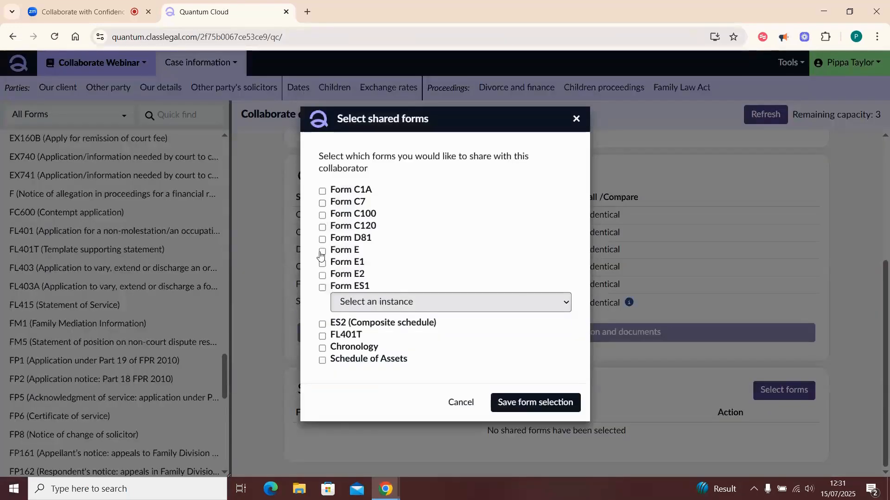
left_click(322, 252)
left_click(526, 401)
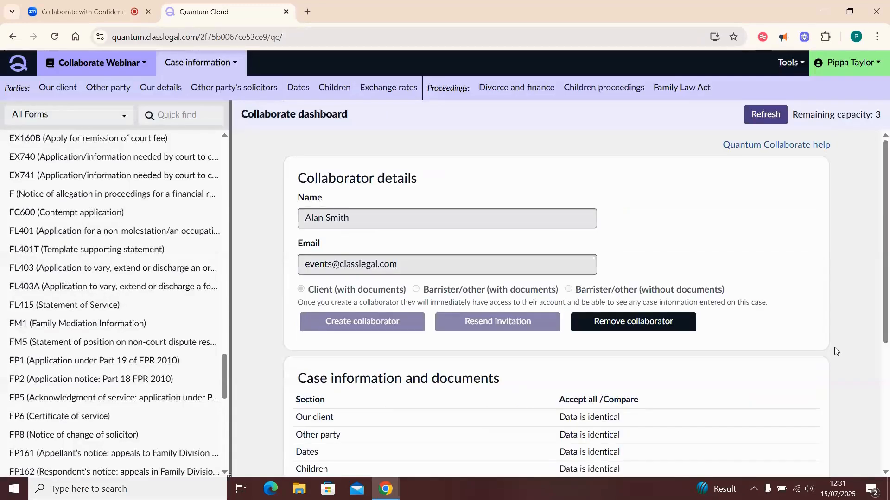
scroll(834, 351, "down", 4)
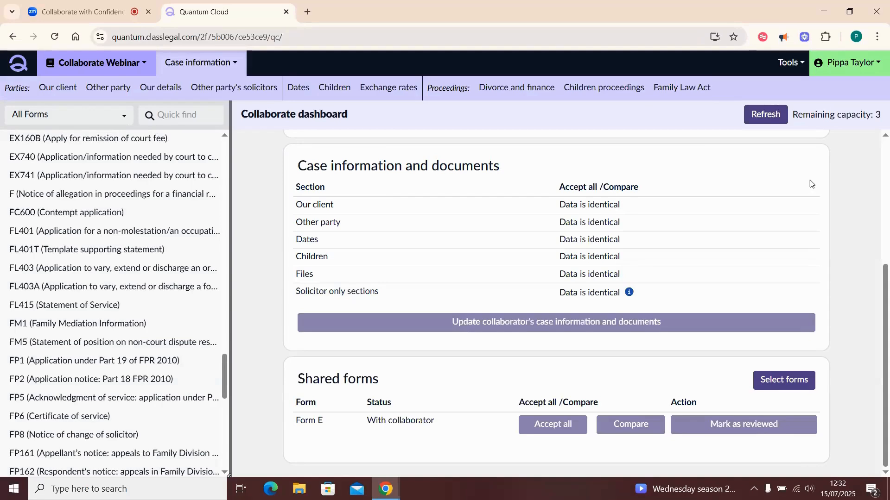
- Upload the Bank Statement PDF from the Downloads folder to the case's document manager
left_click(791, 68)
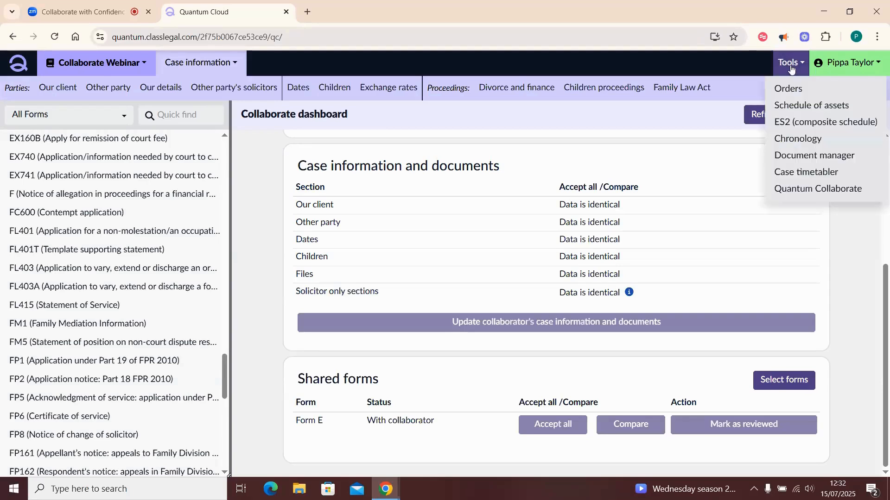
left_click(812, 158)
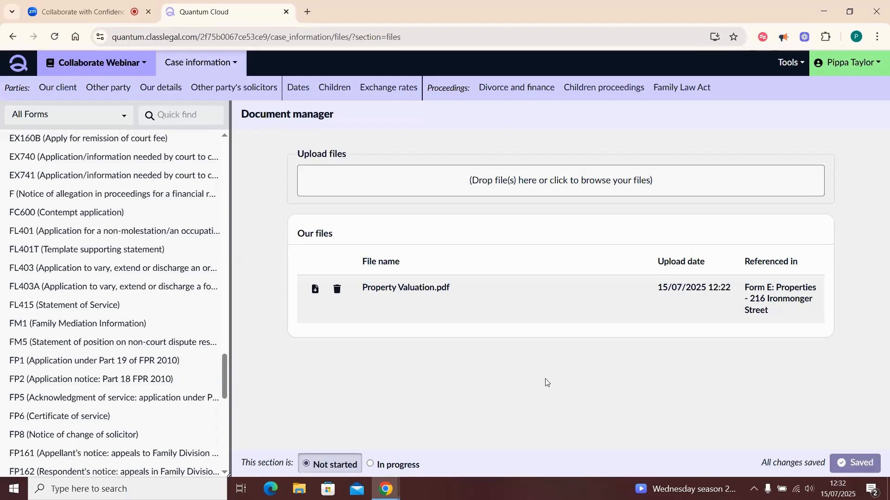
left_click(527, 181)
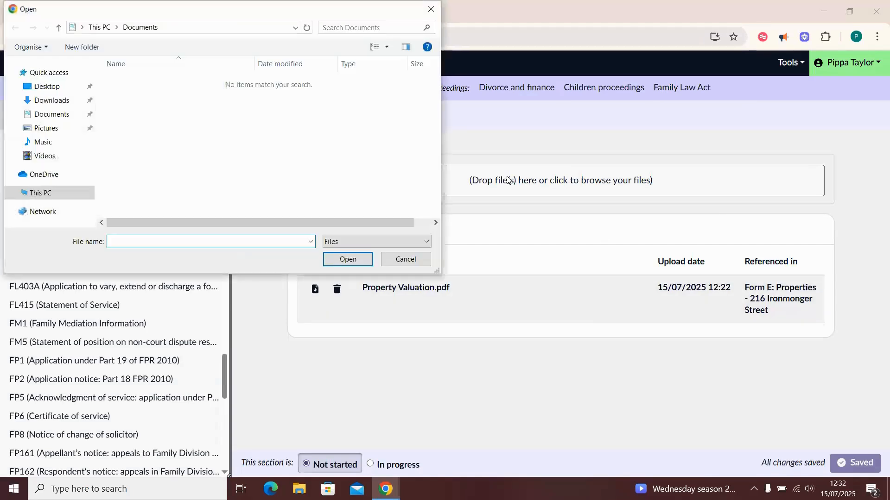
left_click(56, 103)
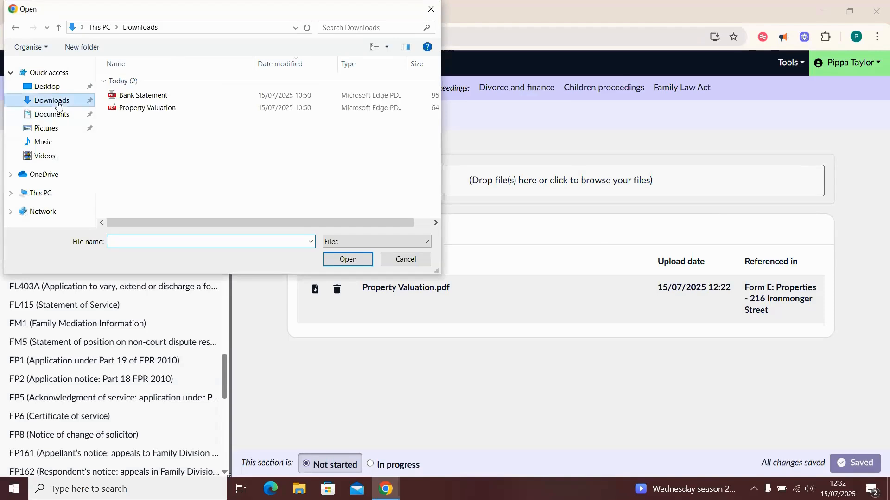
left_click(160, 95)
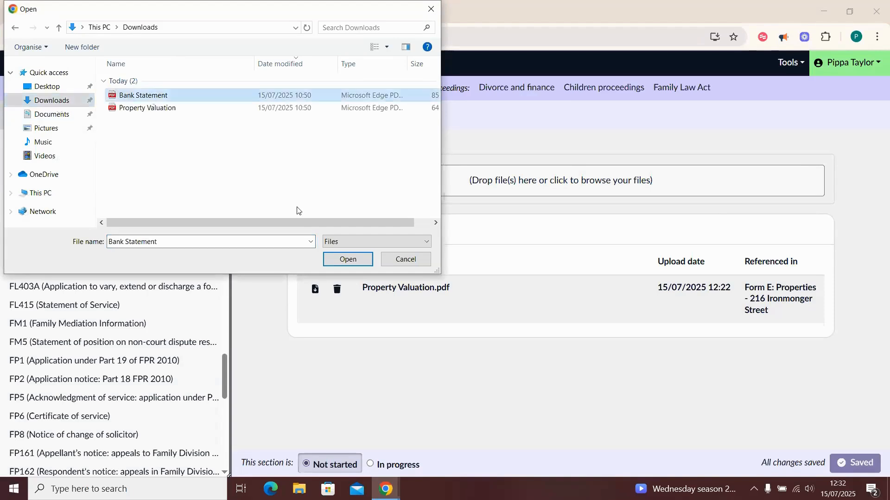
left_click(347, 258)
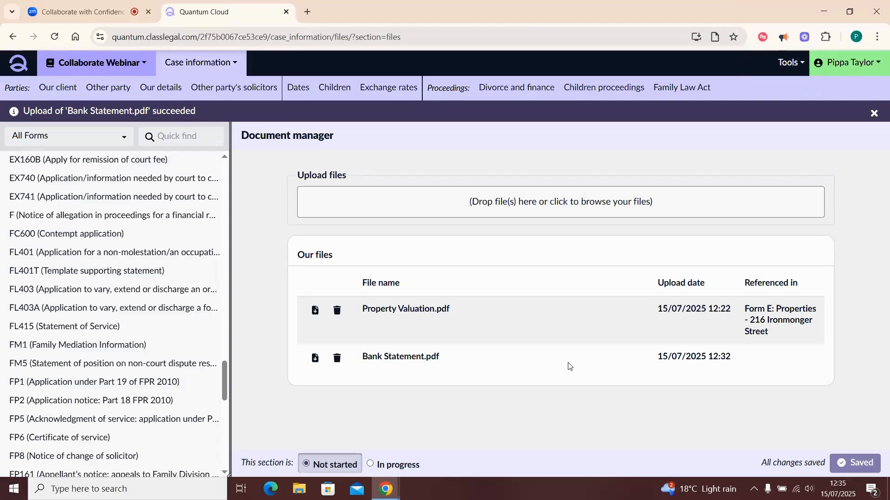
- Return to the Quantum Collaborate dashboard and check the Files entry under case information and the shared forms
left_click(794, 67)
left_click(793, 188)
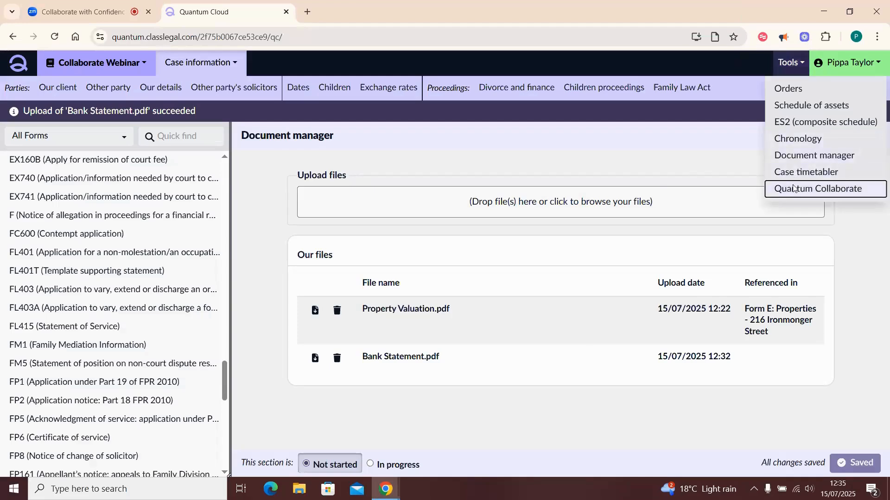
scroll(688, 258, "down", 1)
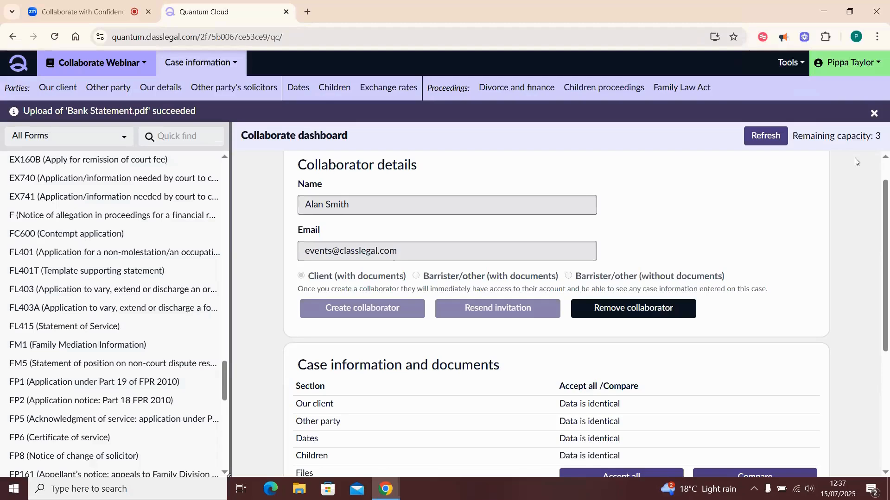
scroll(841, 249, "down", 5)
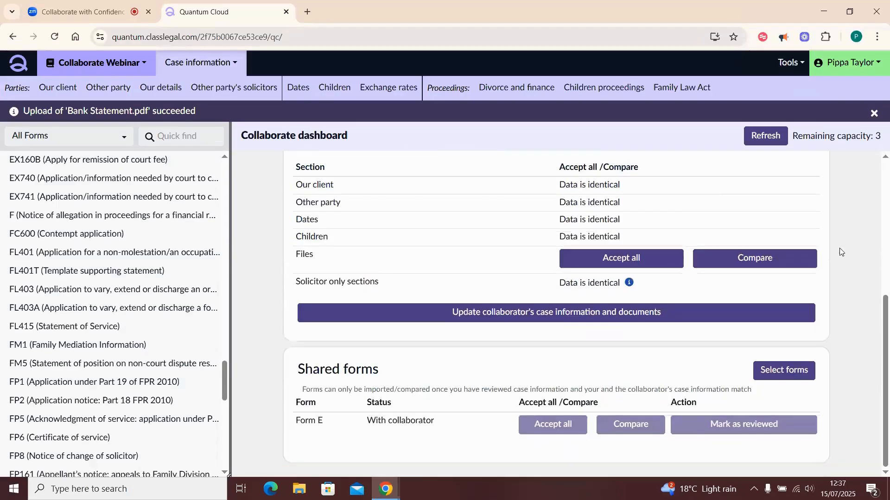
- Share Form C100 and Form E1 with the collaborator in addition to Form E, leaving Form ES1 unselected
left_click(784, 371)
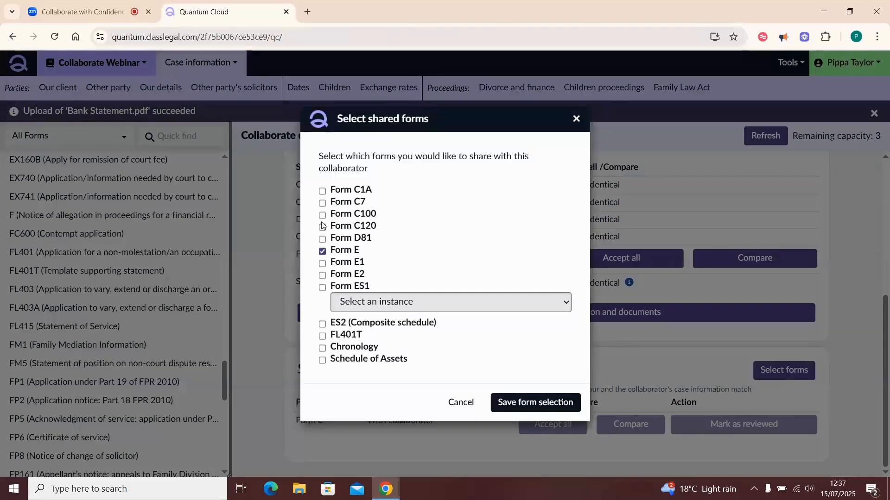
left_click(323, 217)
left_click(323, 264)
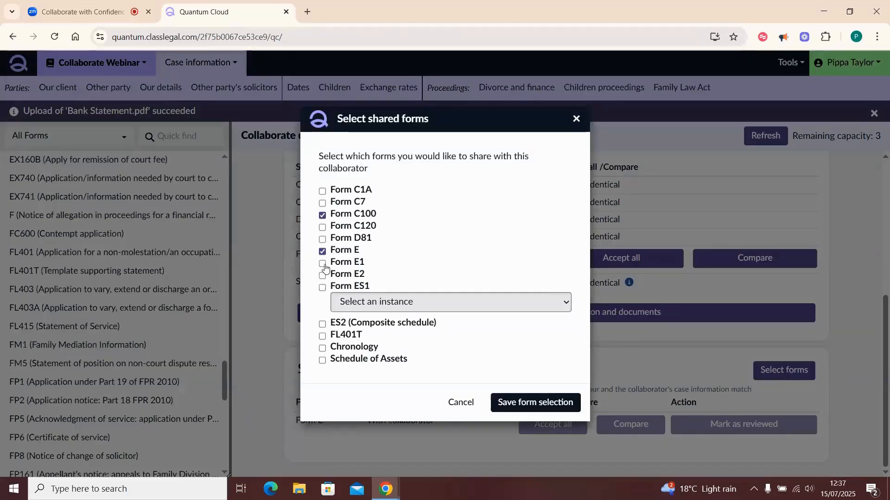
left_click(323, 288)
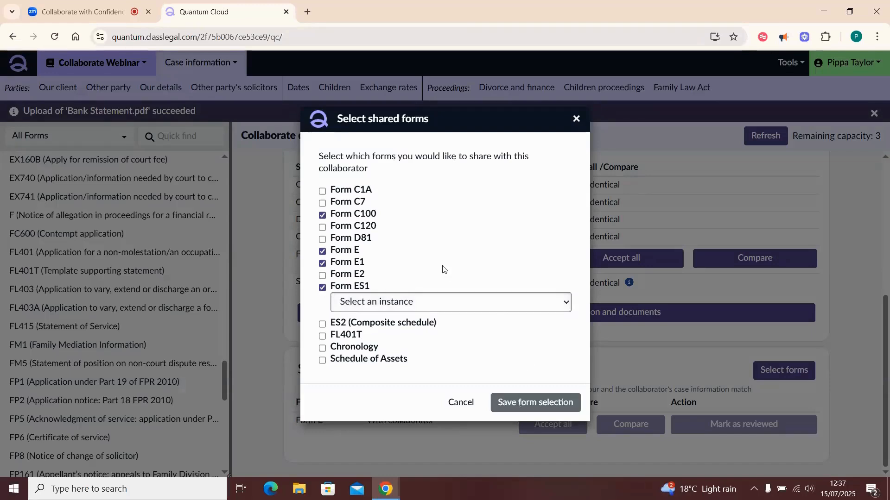
left_click(323, 288)
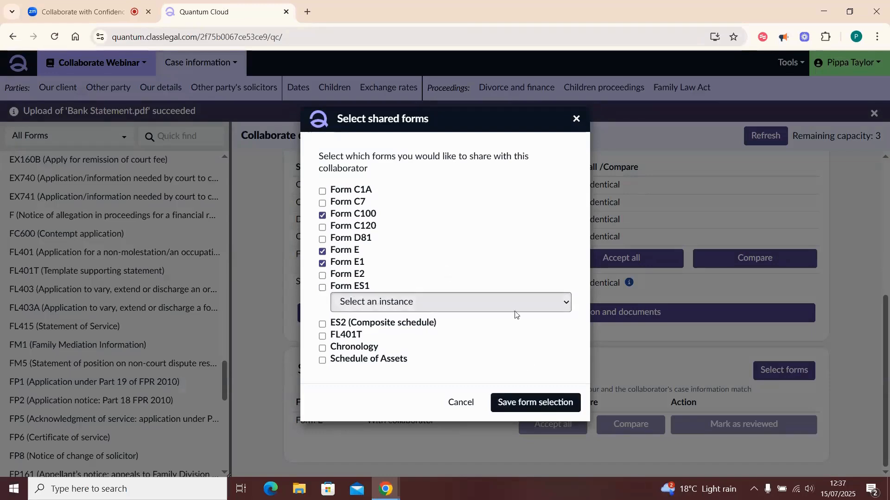
left_click(530, 401)
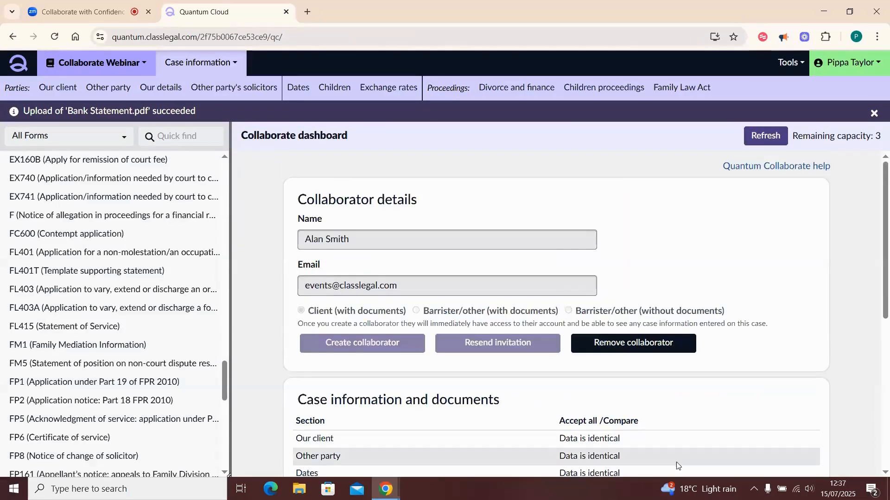
- Remove Form E1 from the forms shared with the collaborator and check the shared forms list
scroll(677, 462, "down", 6)
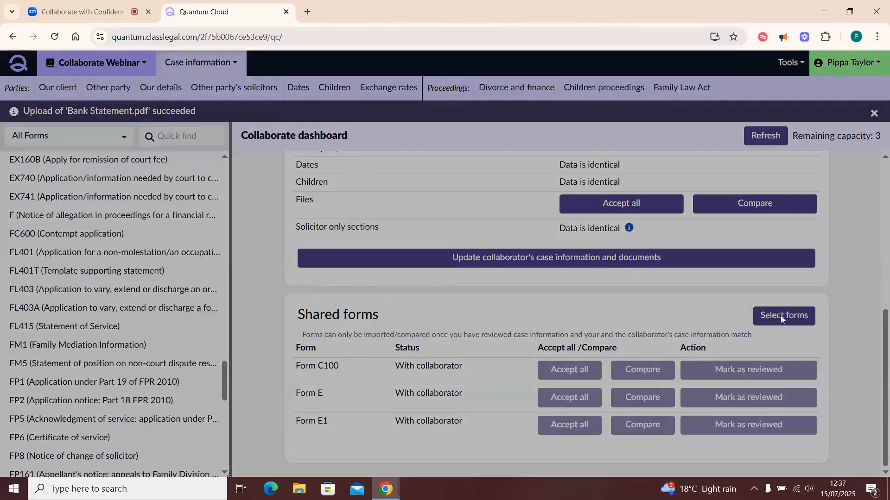
left_click(781, 317)
left_click(322, 266)
left_click(321, 265)
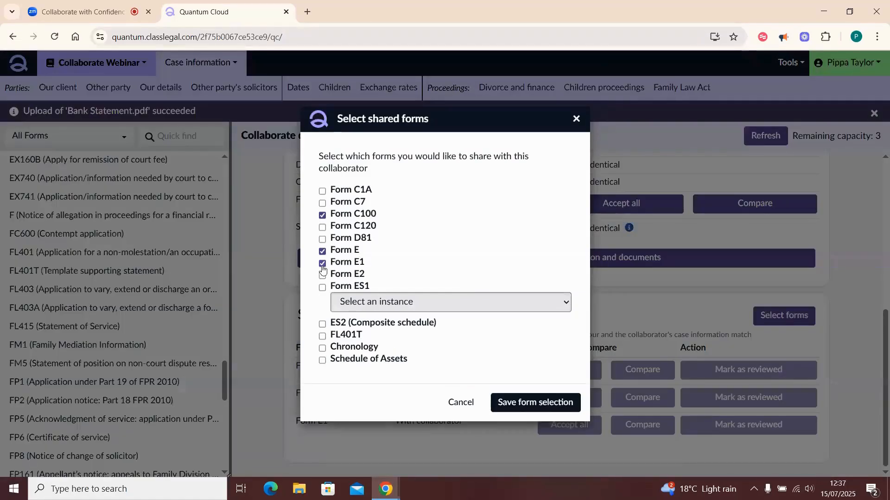
left_click(520, 403)
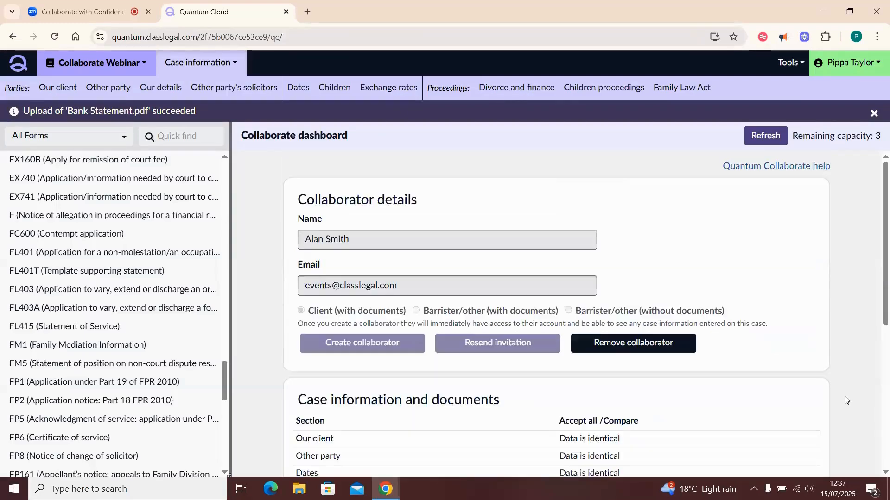
scroll(846, 399, "down", 7)
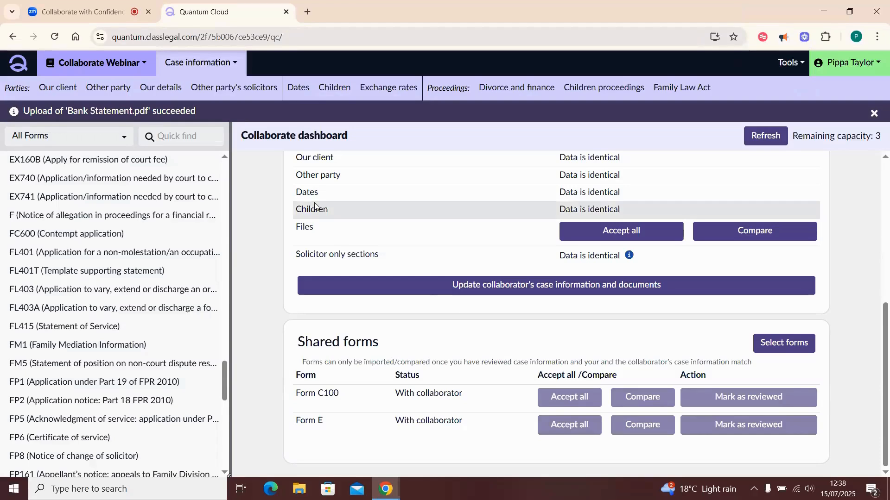
- Open the case created on 8 Dec 2023 from the case dashboard, and switch to the Zoom meeting
left_click(140, 69)
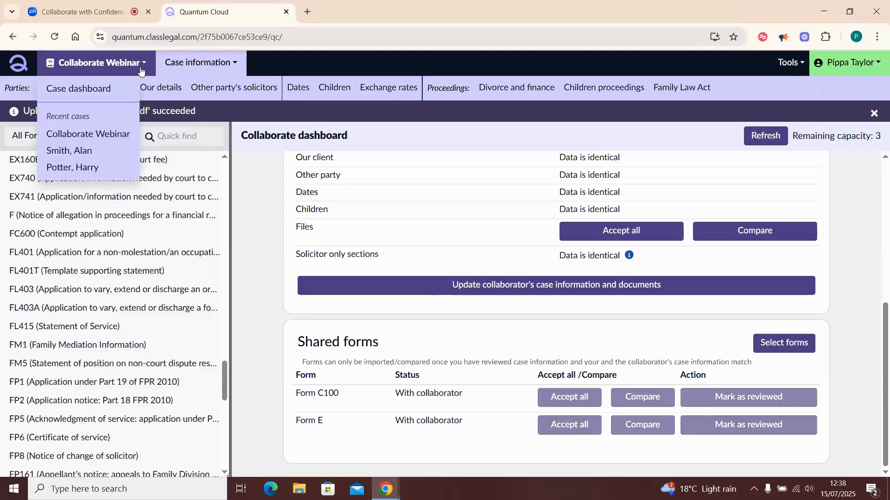
left_click(103, 86)
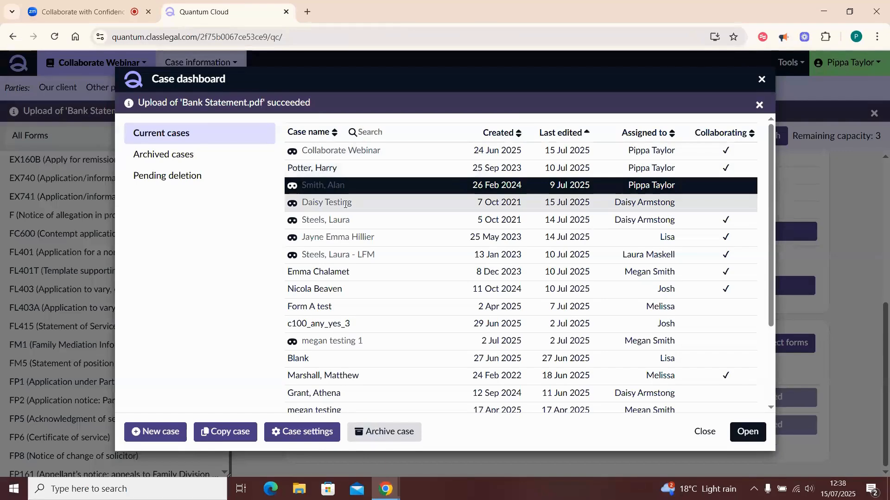
left_click(338, 272)
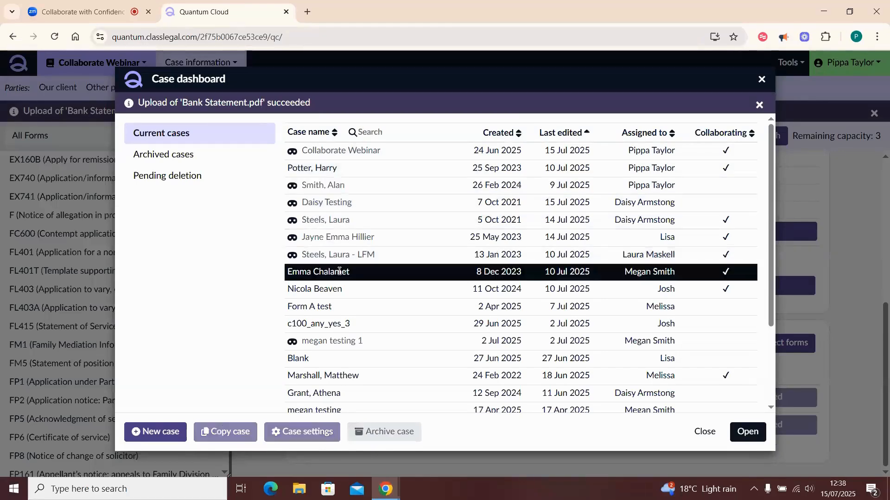
left_click(747, 431)
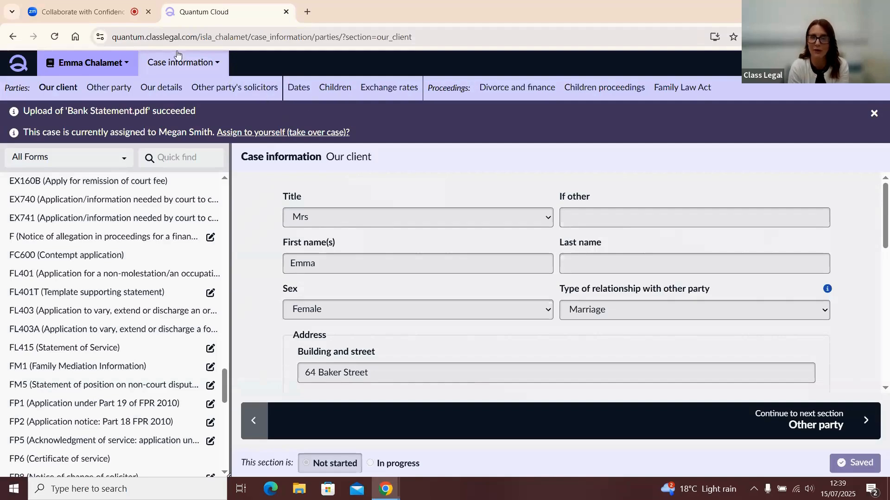
left_click(105, 14)
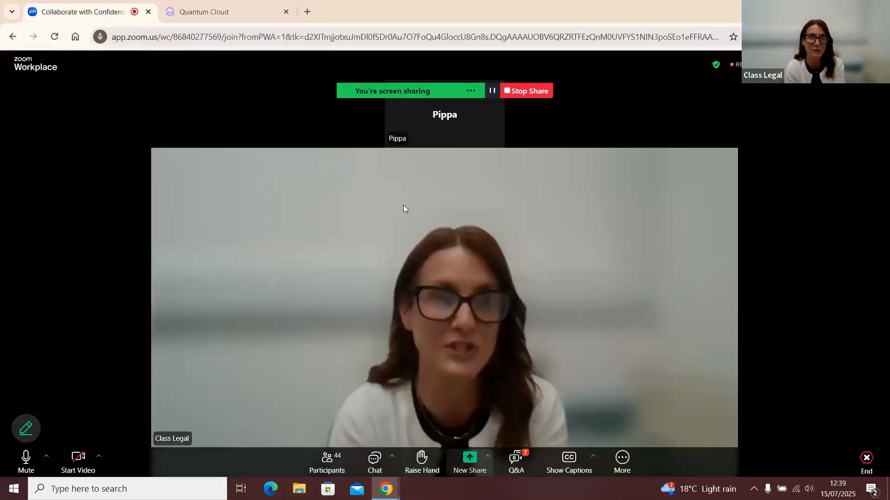